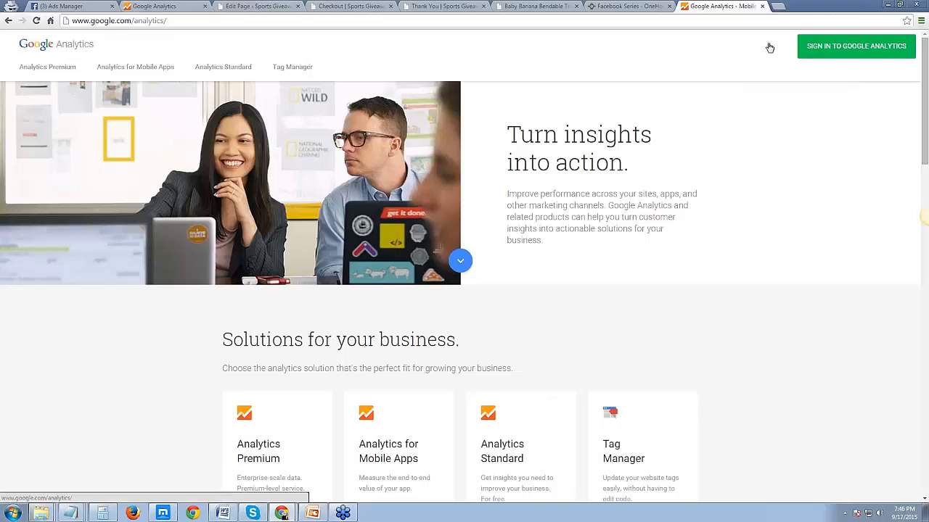
- Close the Google Analytics homepage tab and look at the tracking code of the Product Pages Tests property
left_click(762, 6)
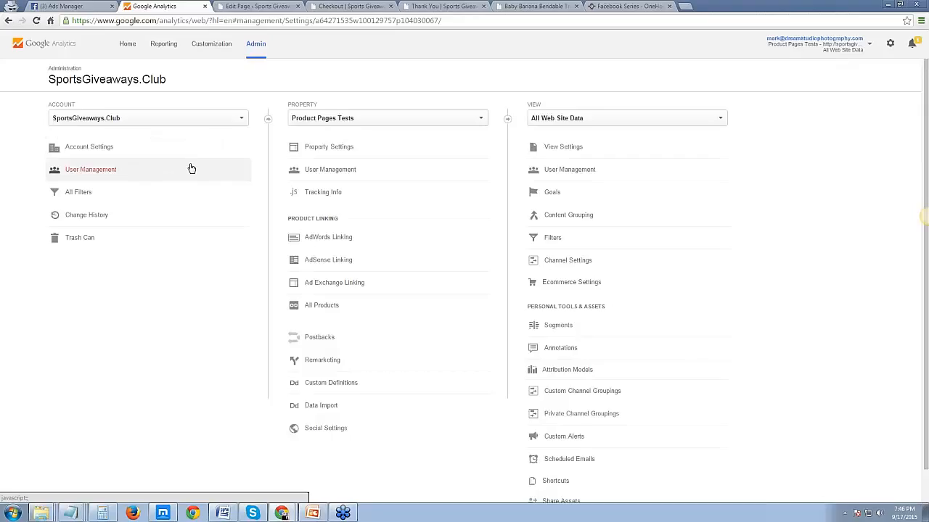
left_click(314, 193)
left_click(324, 206)
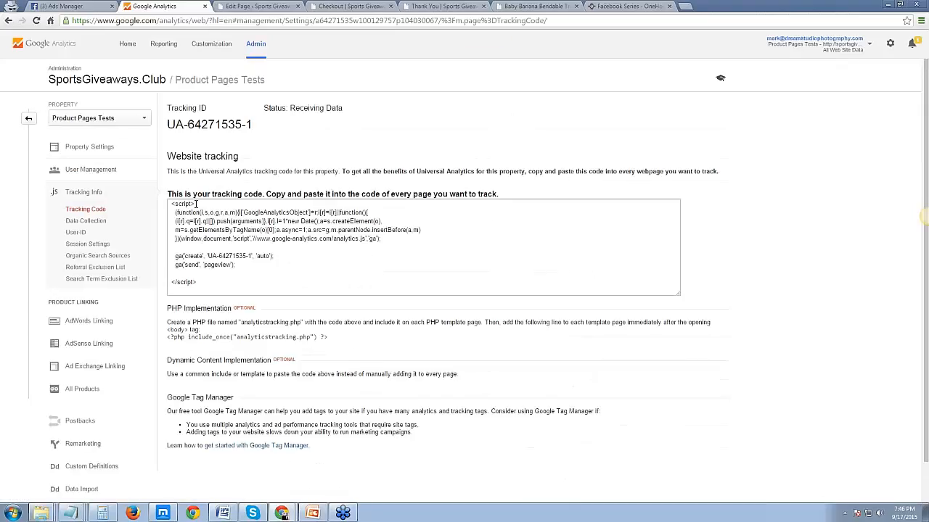
left_click(29, 117)
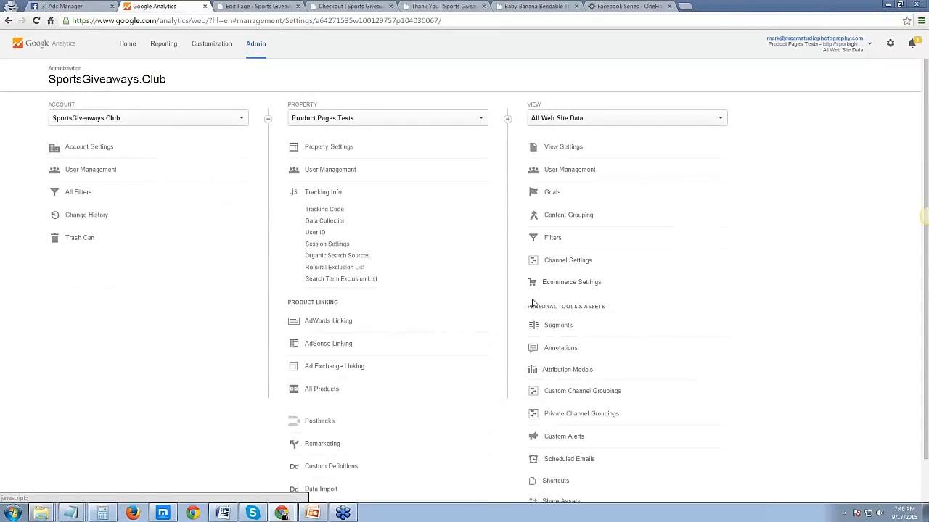
- Reopen the tracking code for the Product Pages Tests property and select the entire website tracking script
left_click(332, 195)
left_click(335, 194)
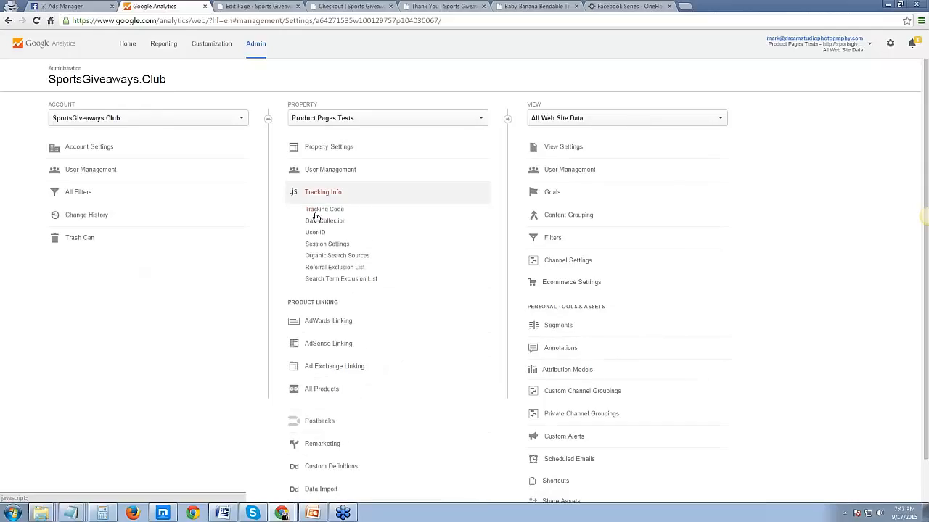
left_click(323, 210)
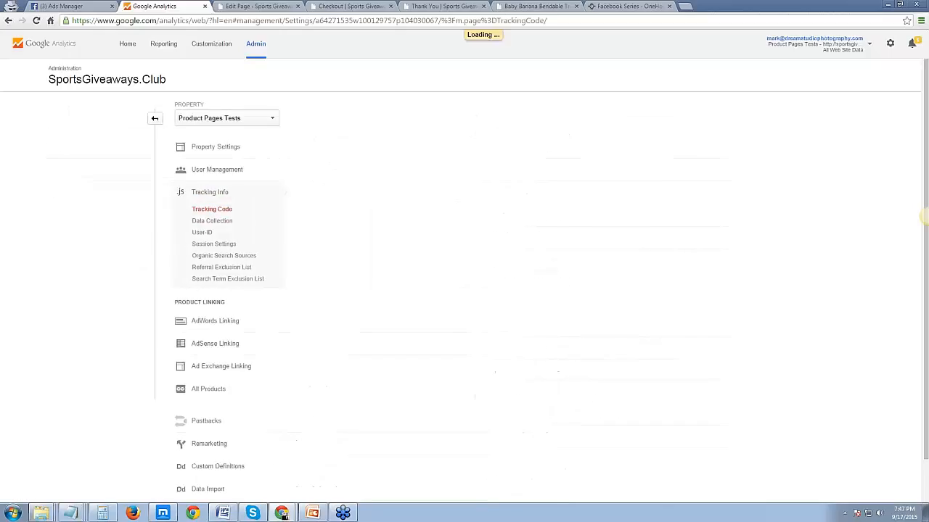
left_click(323, 239)
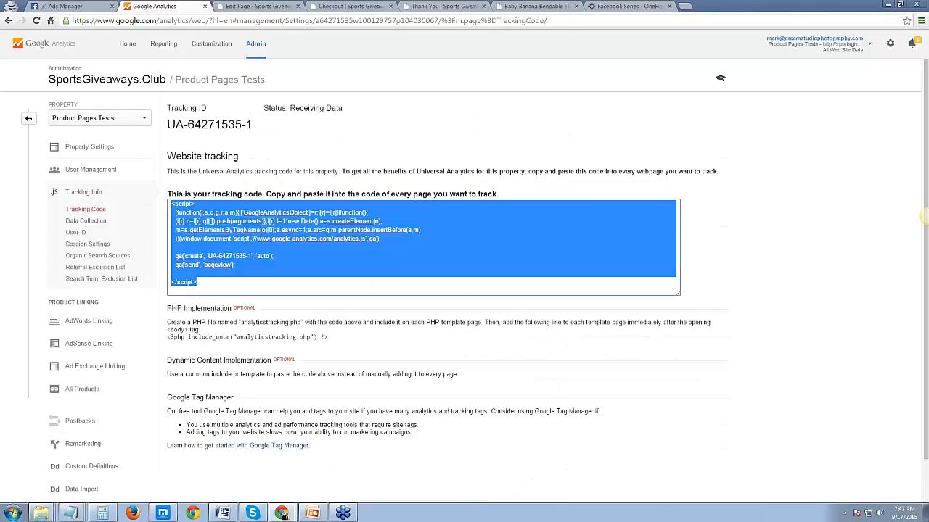
- In WordPress, leave the Checkout page editor and locate the Tracking Code field in the Product Pages theme options
left_click(287, 9)
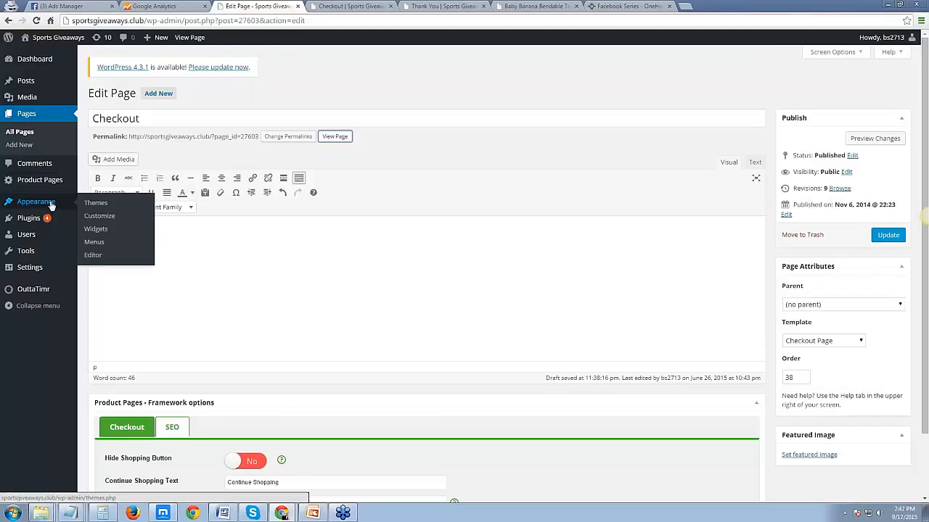
left_click(40, 180)
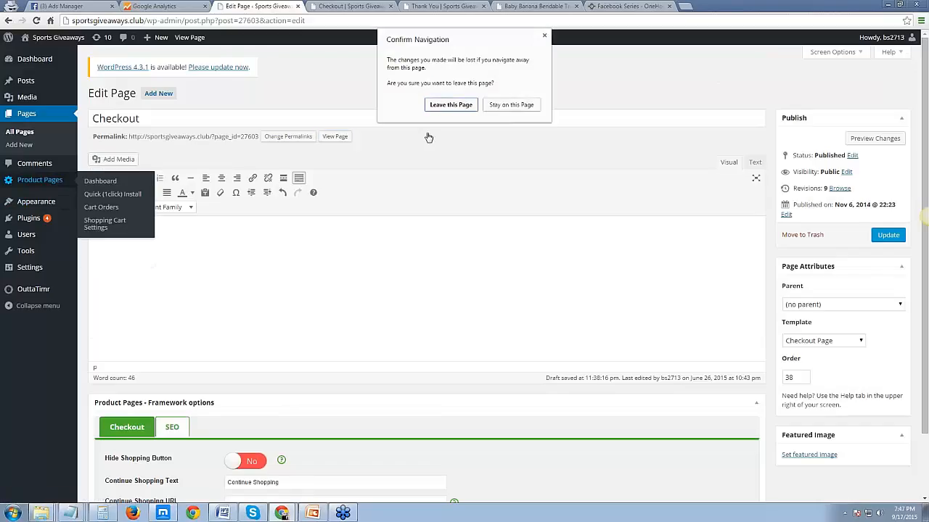
left_click(435, 105)
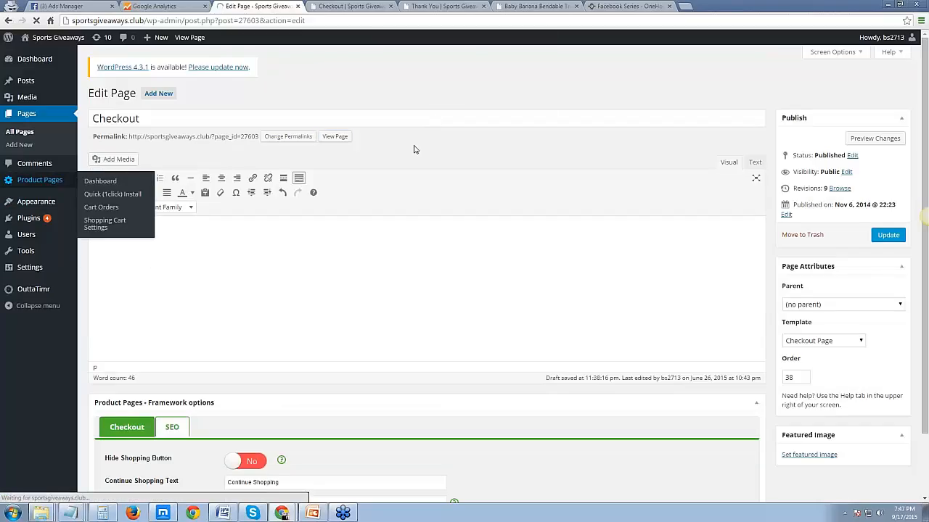
scroll(486, 172, "down", 3)
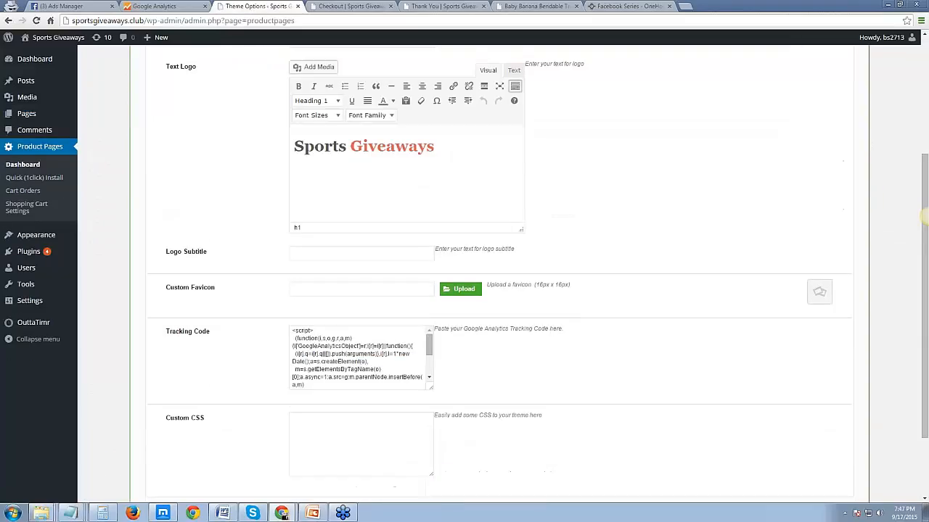
left_click_drag(321, 366, 301, 338)
- Switch back to Google Analytics and review where the property's tracking code is found in the administration area
left_click(190, 6)
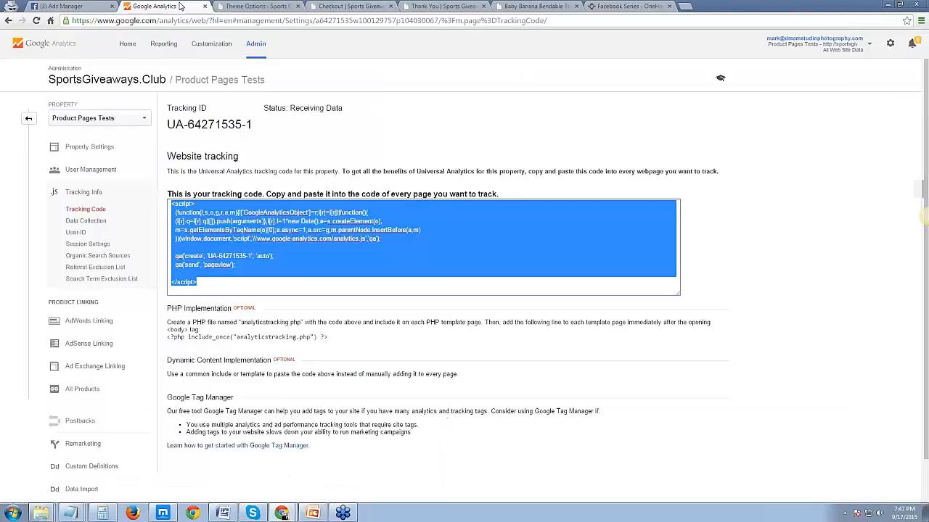
left_click(29, 118)
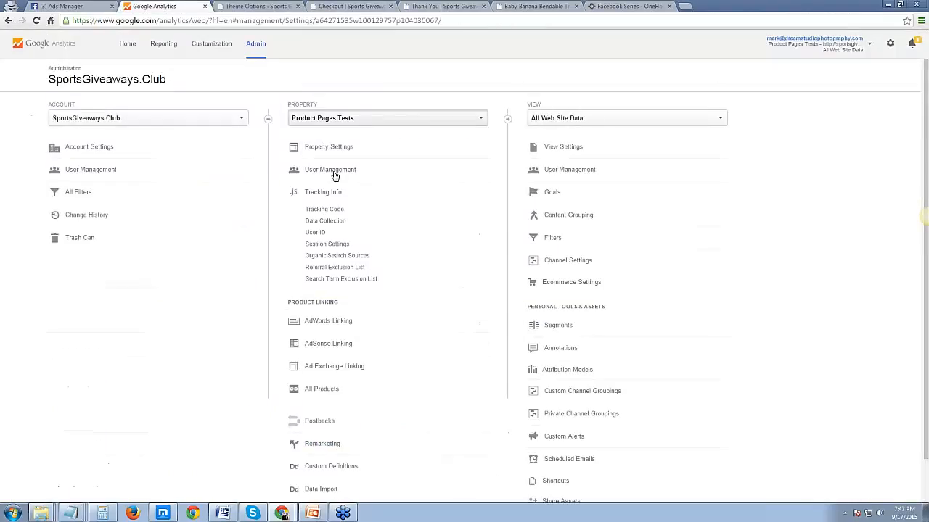
left_click(332, 193)
left_click(332, 193)
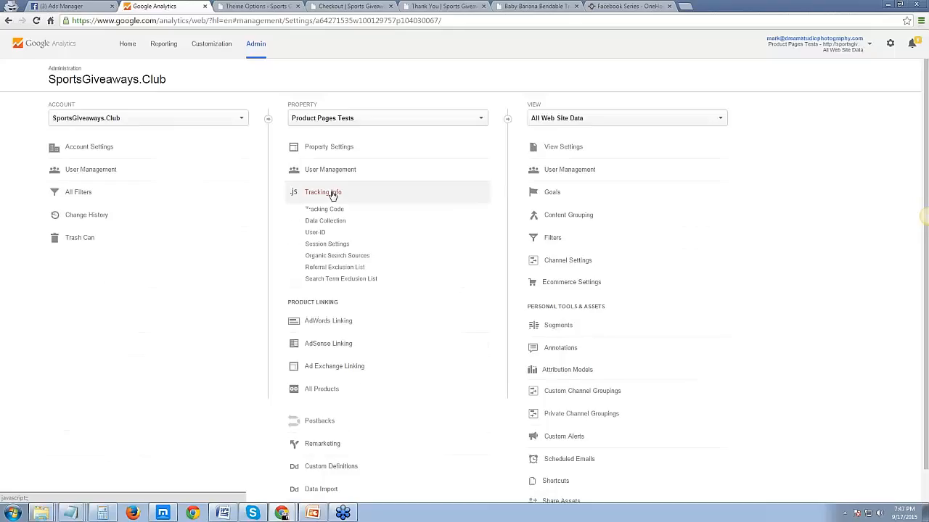
left_click(328, 209)
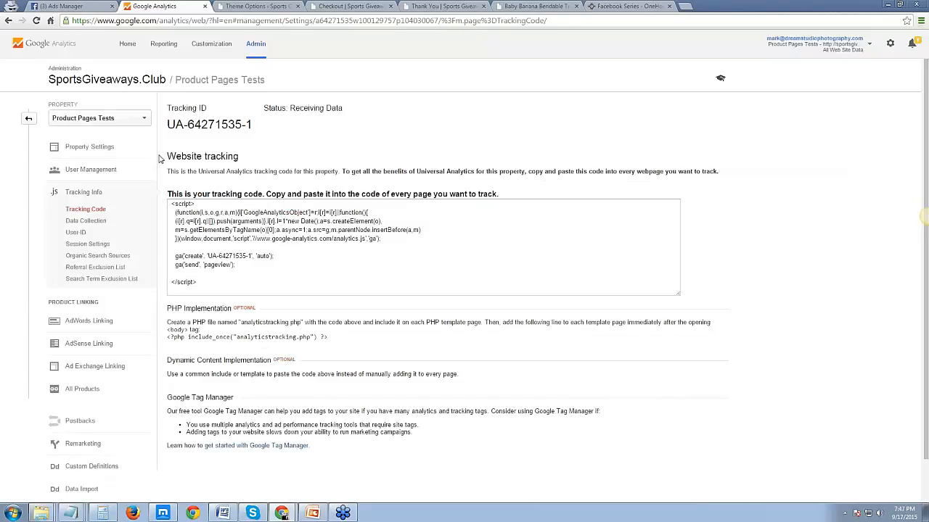
left_click(29, 119)
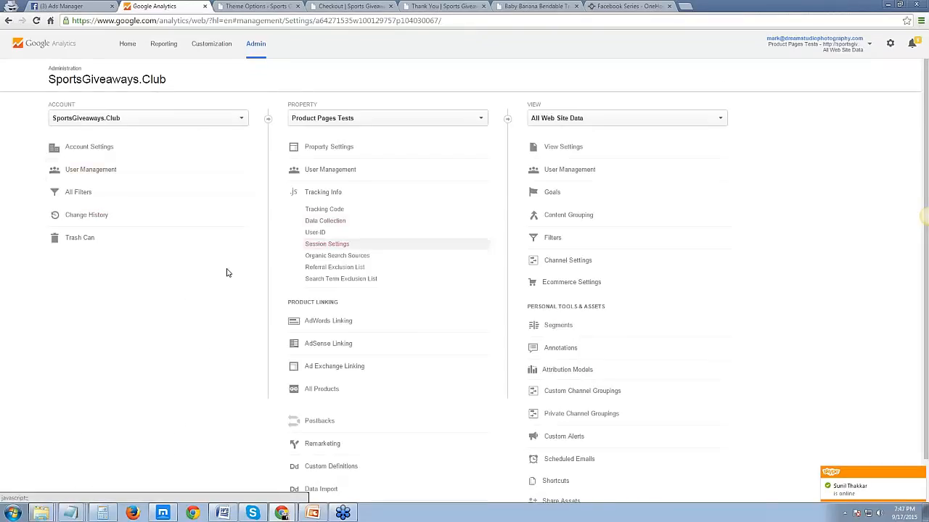
- Open the property settings of Product Pages Tests and check the property name and default URL
scroll(230, 272, "down", 1)
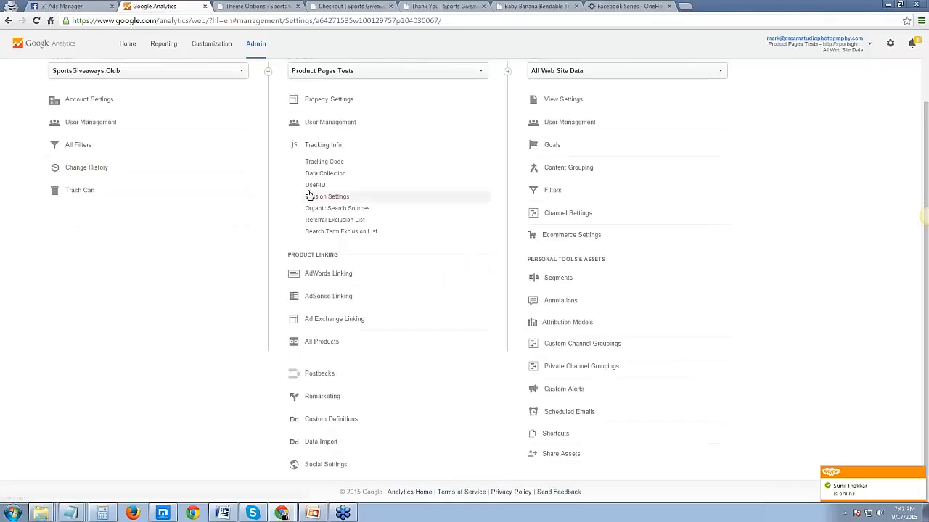
left_click(344, 102)
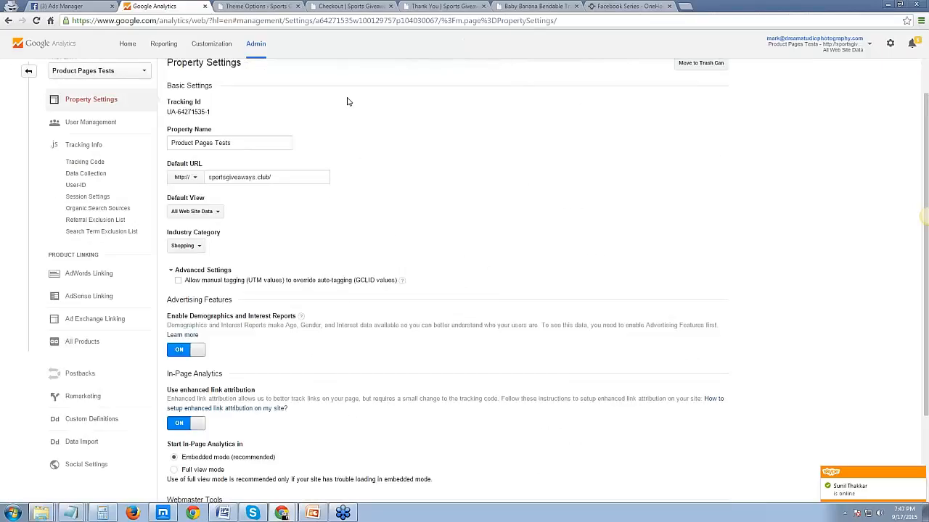
left_click_drag(254, 142, 159, 147)
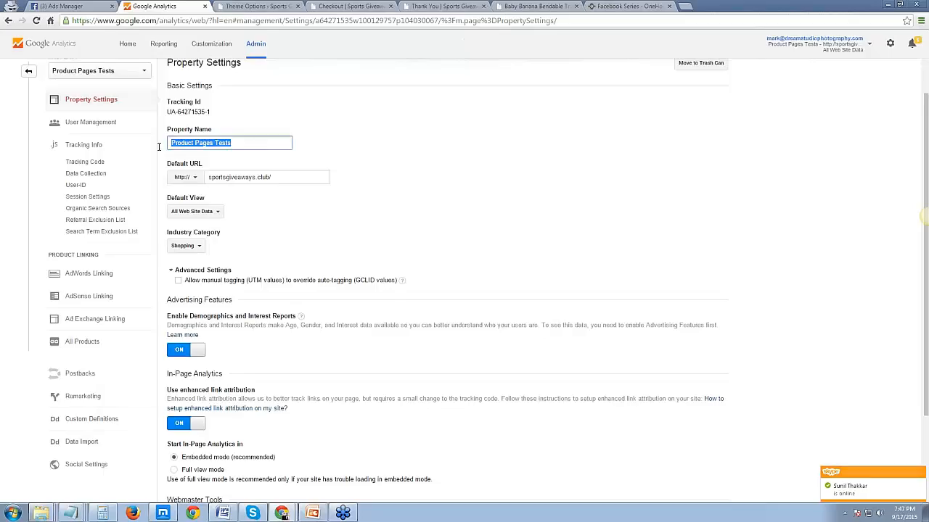
left_click(236, 141)
left_click_drag(236, 141, 145, 141)
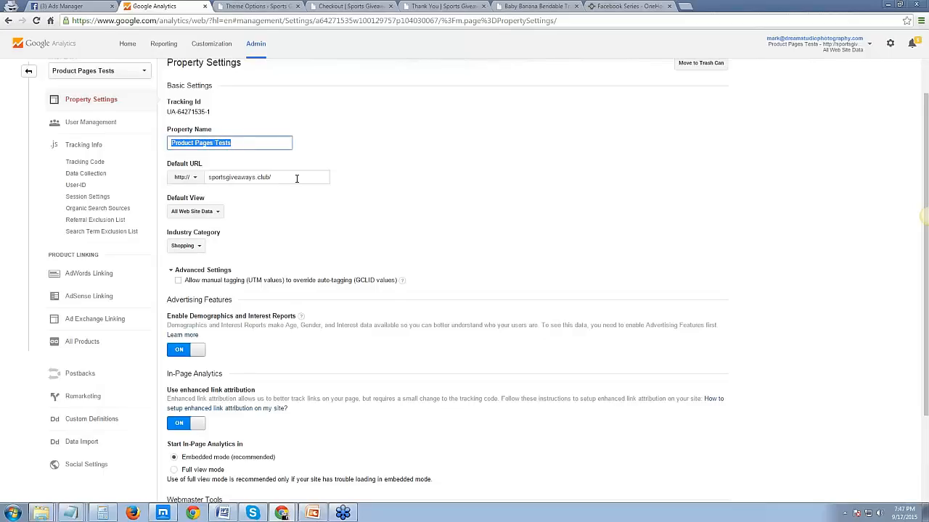
left_click_drag(297, 178, 185, 178)
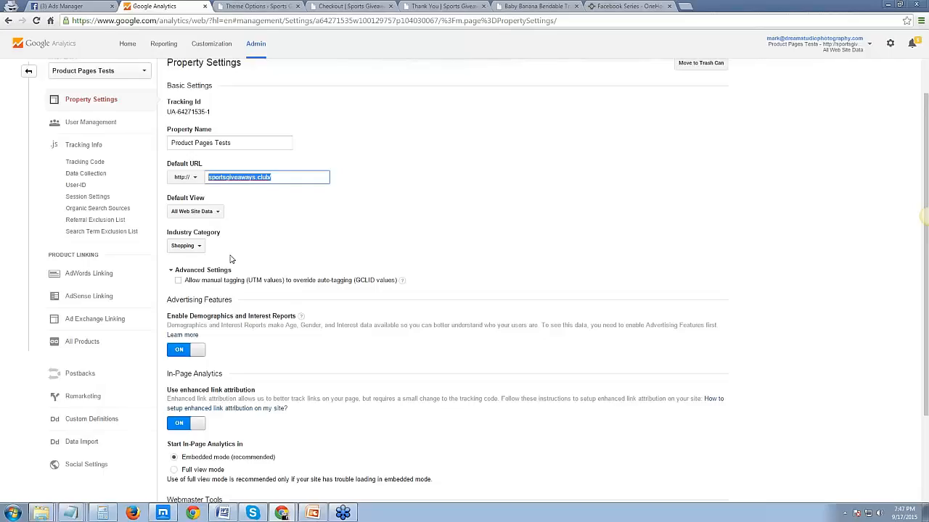
scroll(231, 259, "down", 3)
scroll(227, 255, "up", 3)
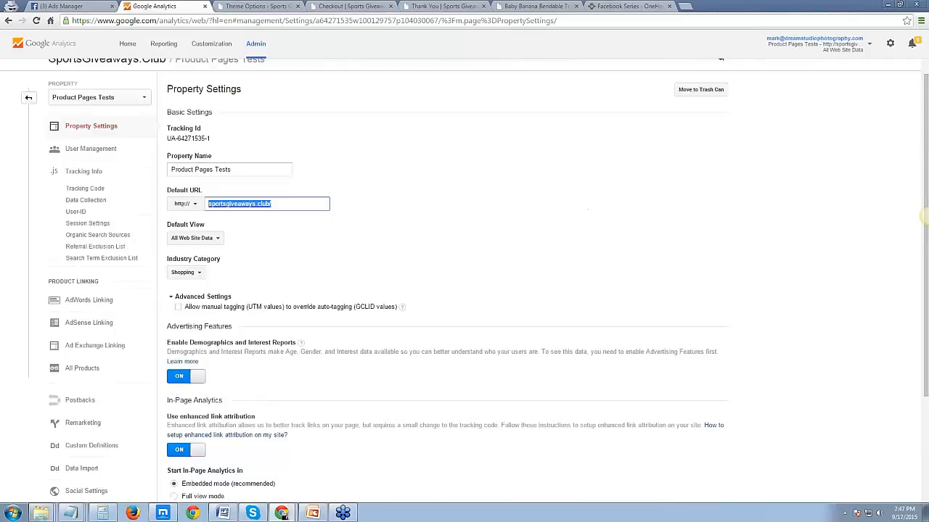
triple_click(187, 172)
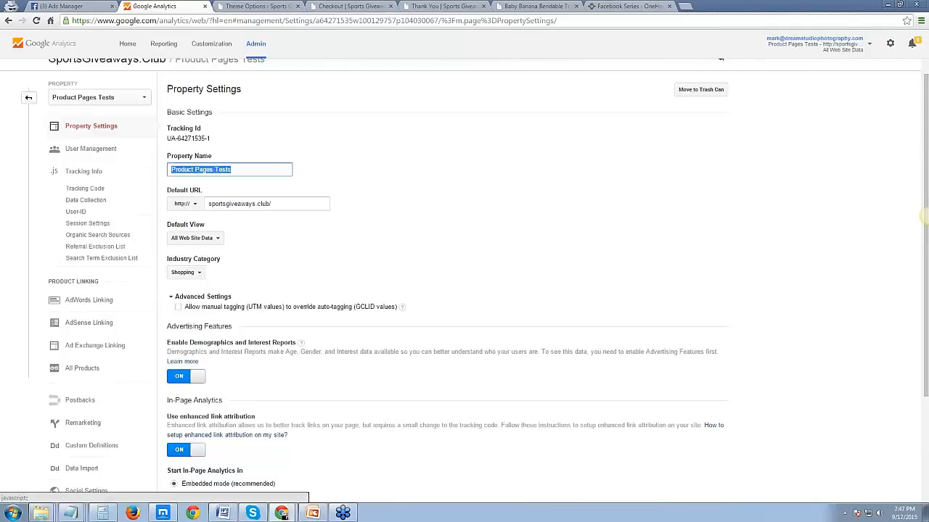
triple_click(239, 204)
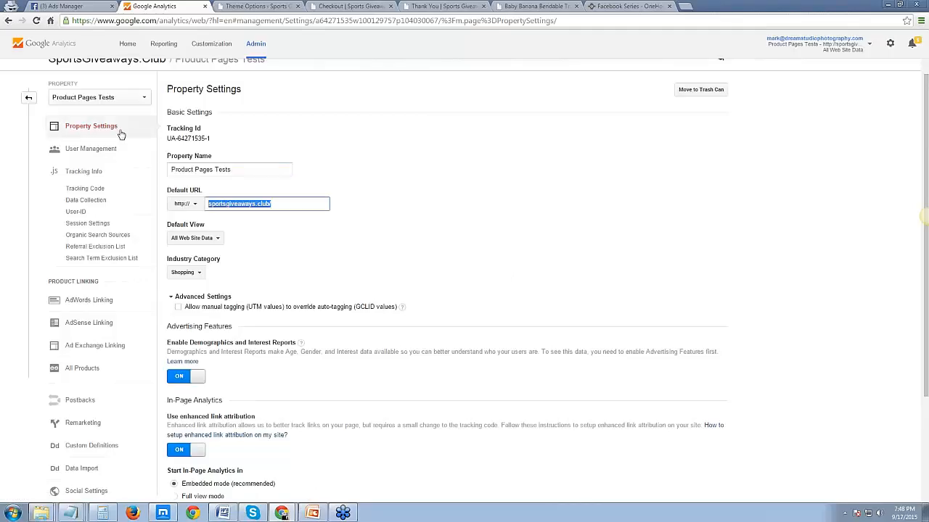
- Check the data collection settings and add paypal.com to the property's Referral Exclusion List
left_click(102, 200)
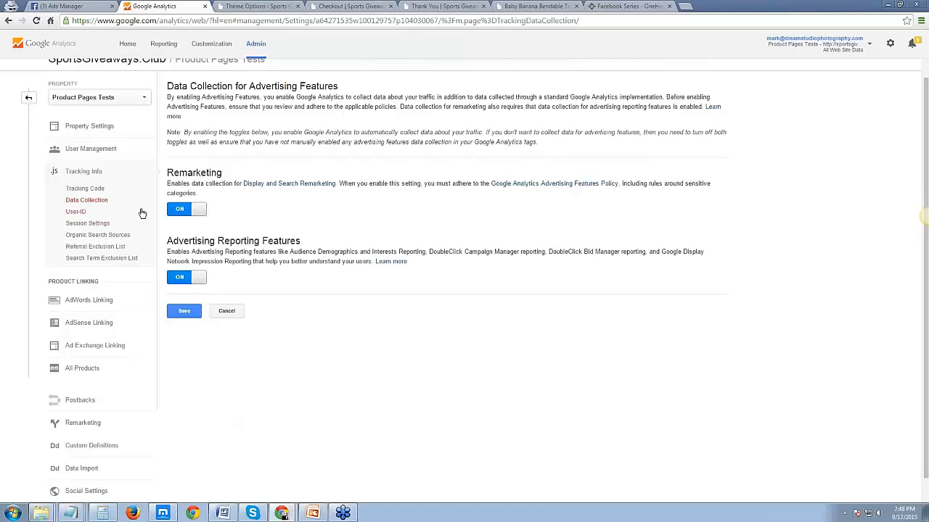
left_click(123, 247)
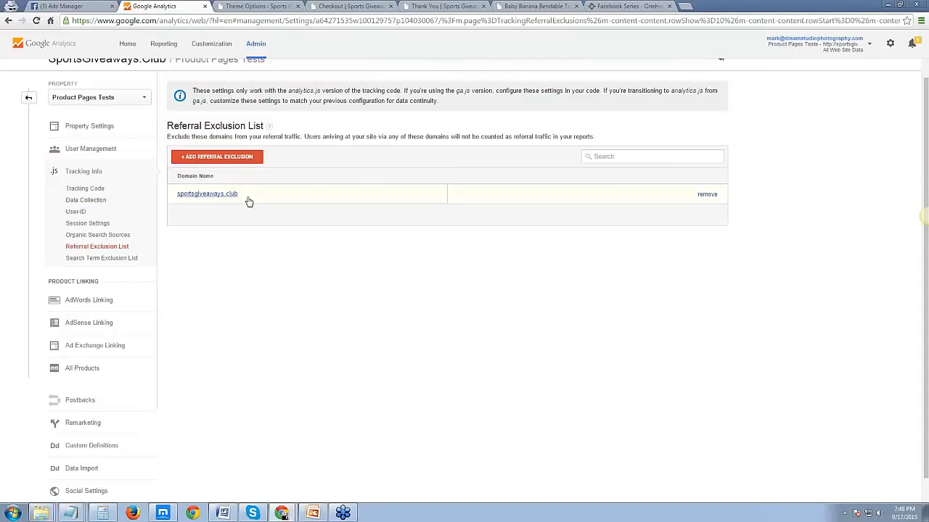
left_click(226, 158)
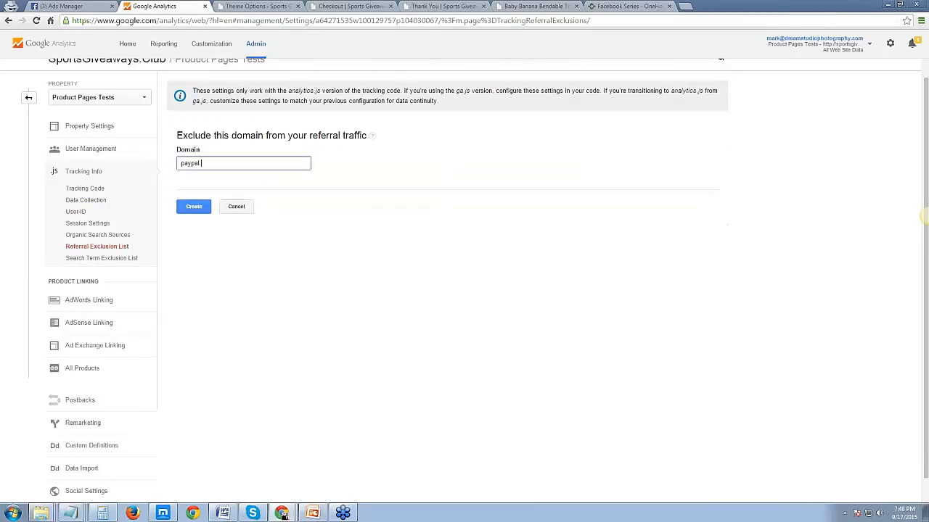
key("Return")
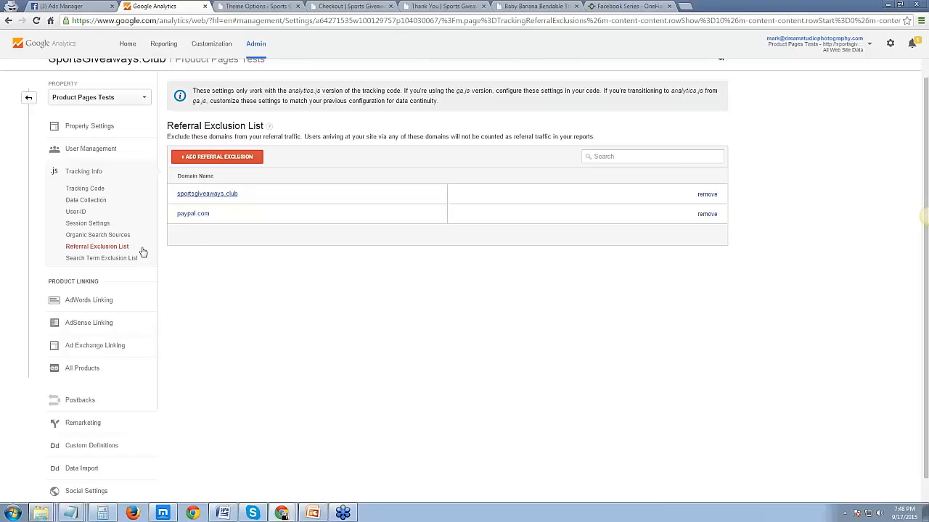
- Expand the property's Remarketing options to view them and return to the administration overview
scroll(113, 187, "down", 2)
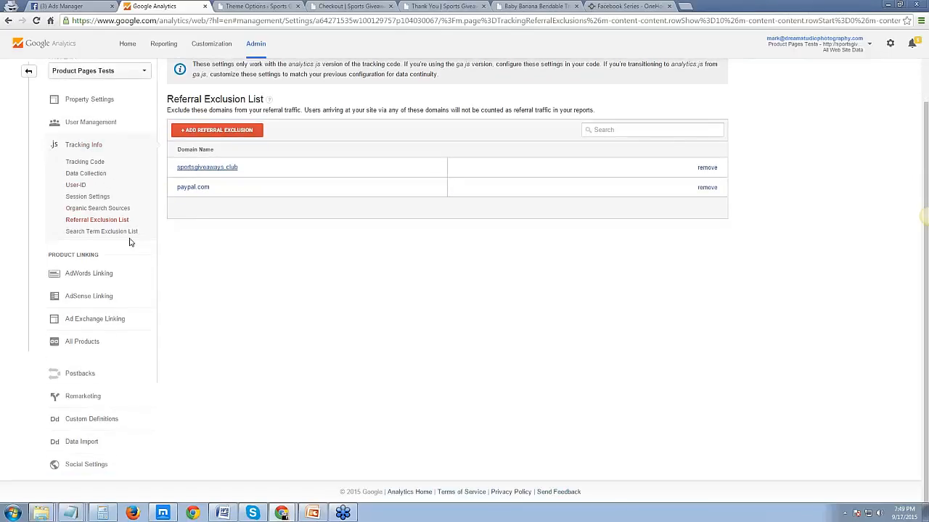
left_click(110, 398)
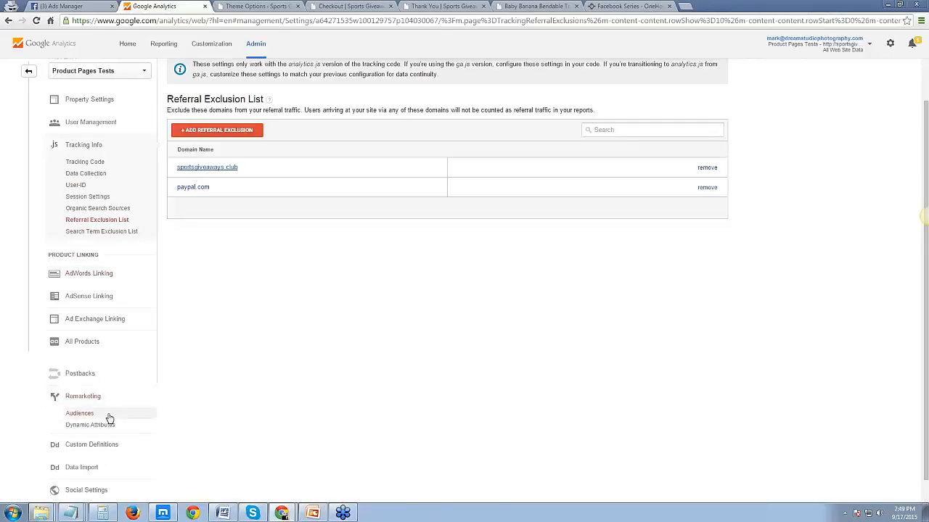
scroll(122, 392, "down", 2)
scroll(127, 404, "up", 3)
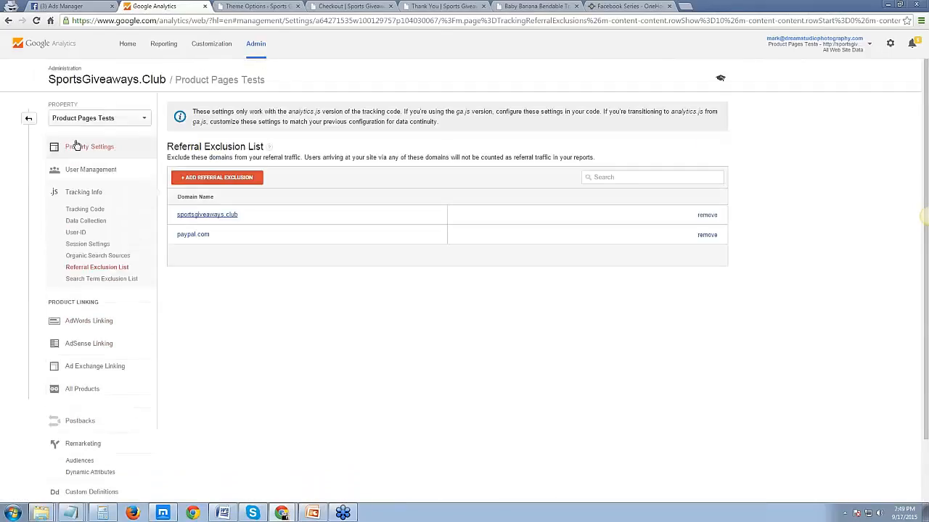
left_click(29, 119)
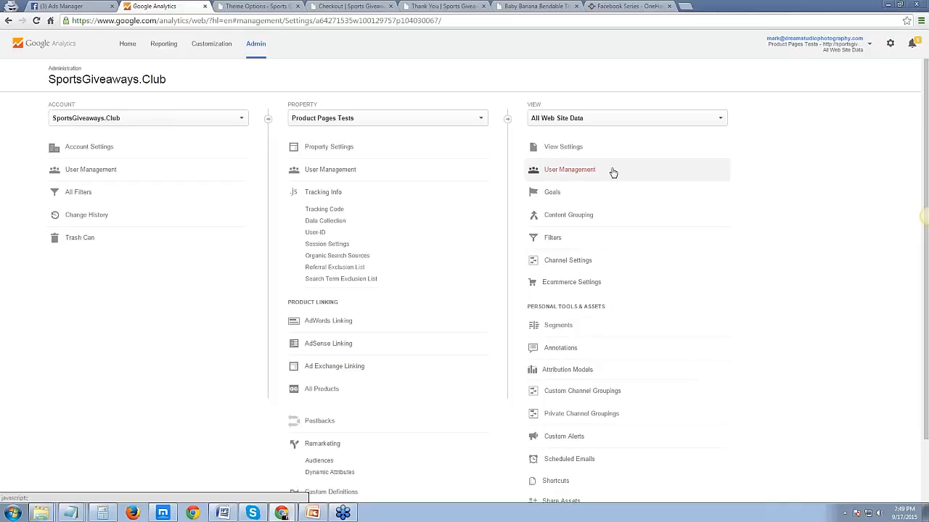
- Submit the view's ecommerce set-up with Status, Related Products and Enhanced Ecommerce Reporting on, and return to the administration overview
left_click(583, 284)
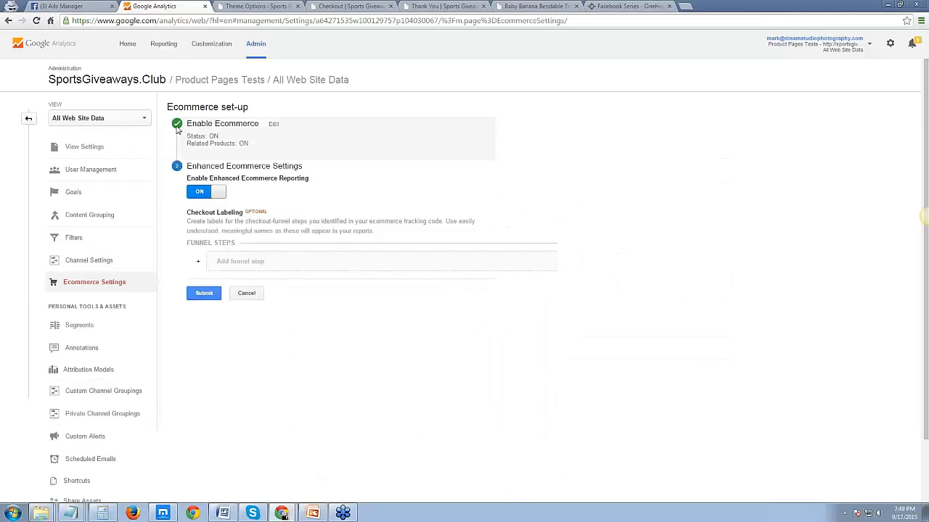
left_click(274, 125)
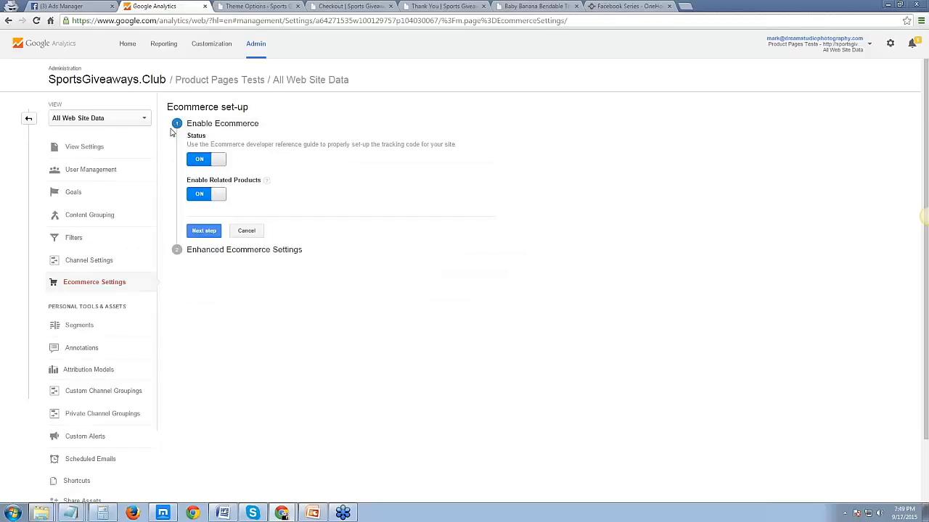
left_click(221, 167)
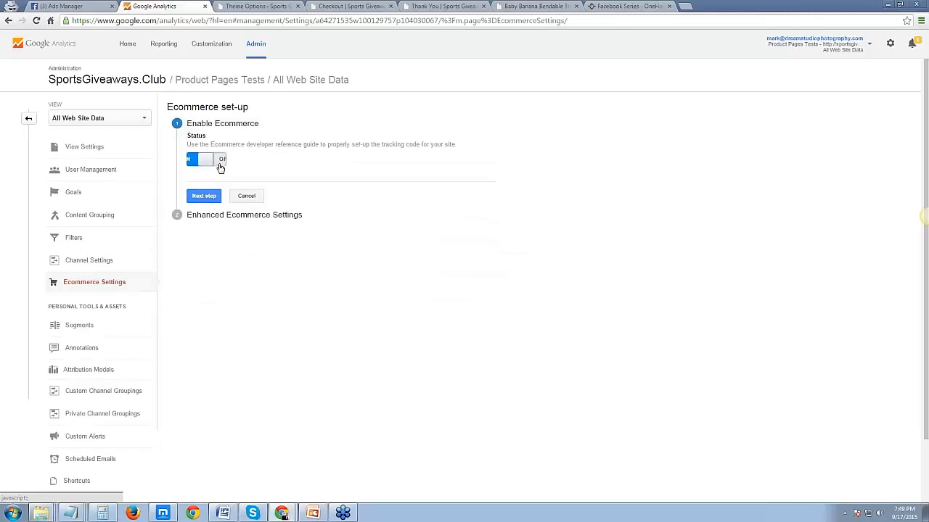
left_click(217, 194)
left_click(218, 194)
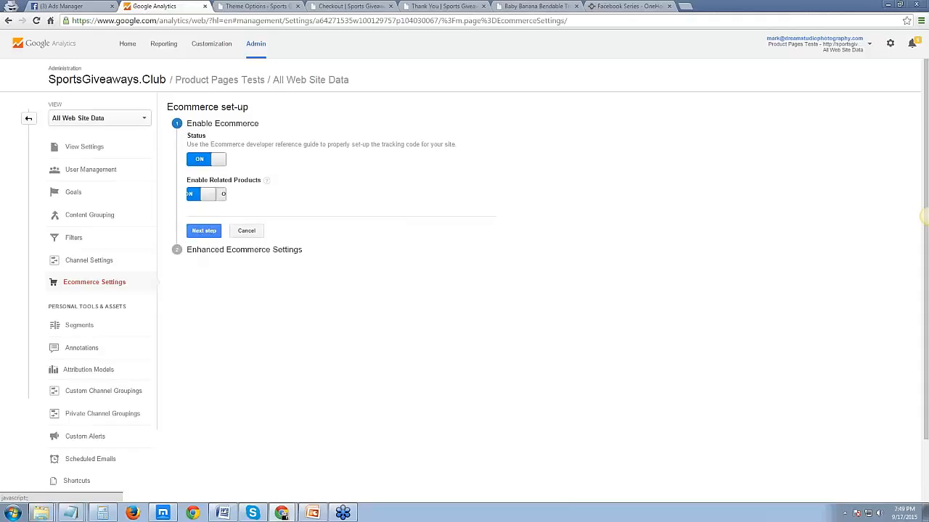
left_click(212, 232)
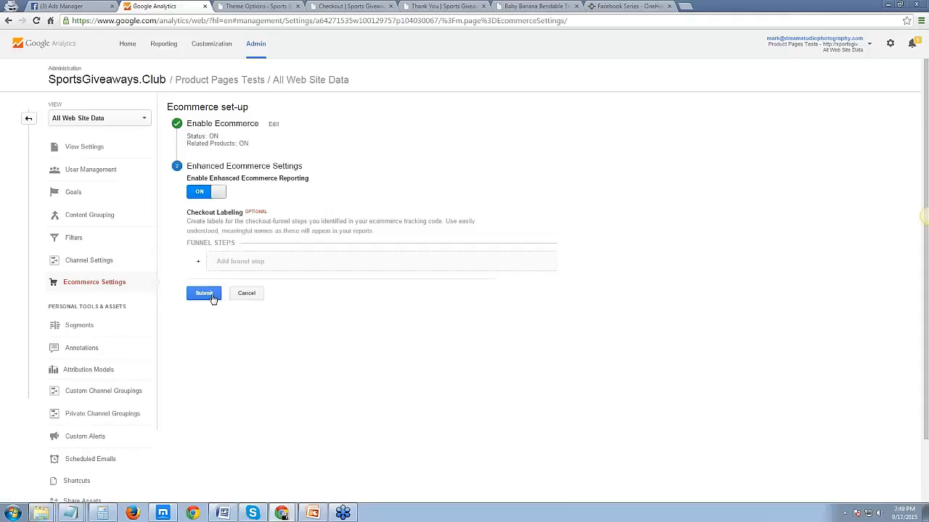
left_click(211, 298)
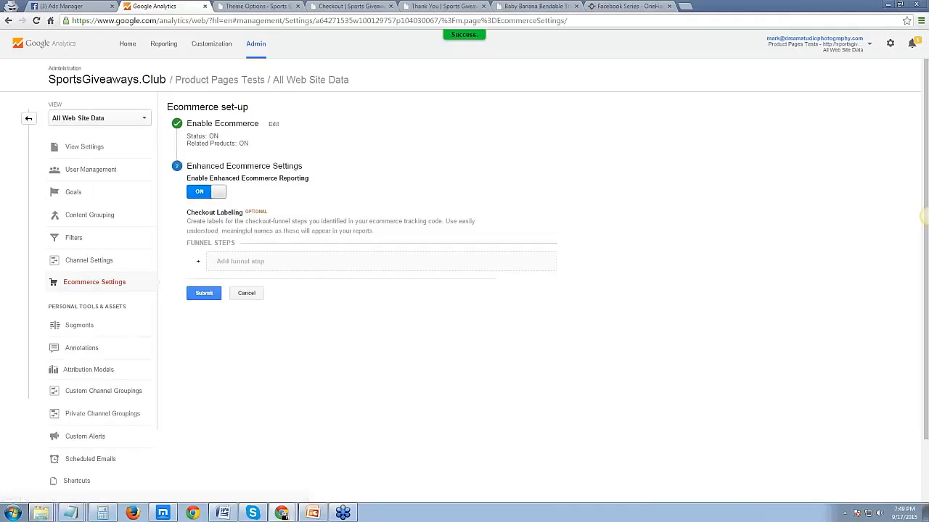
left_click(29, 118)
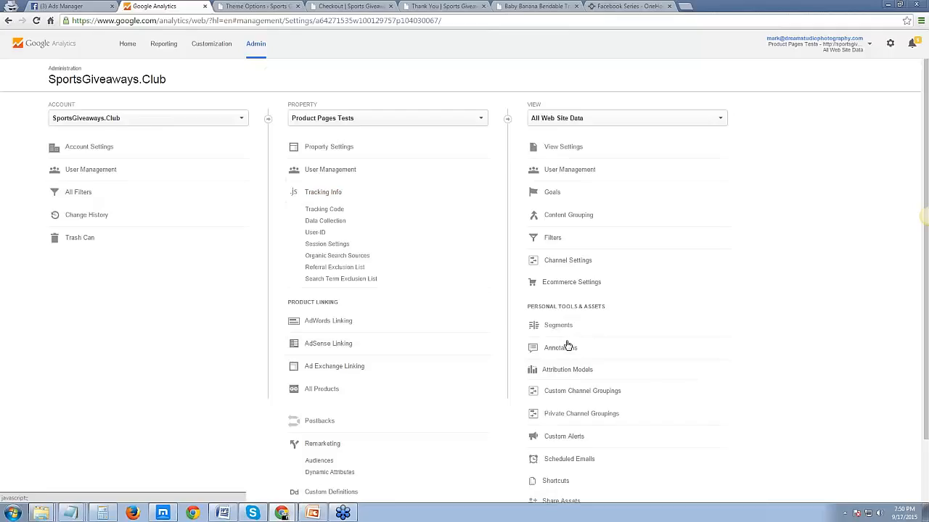
- Open the view's goals and review the setup of the existing Purchase goal
scroll(568, 346, "down", 2)
scroll(568, 345, "up", 2)
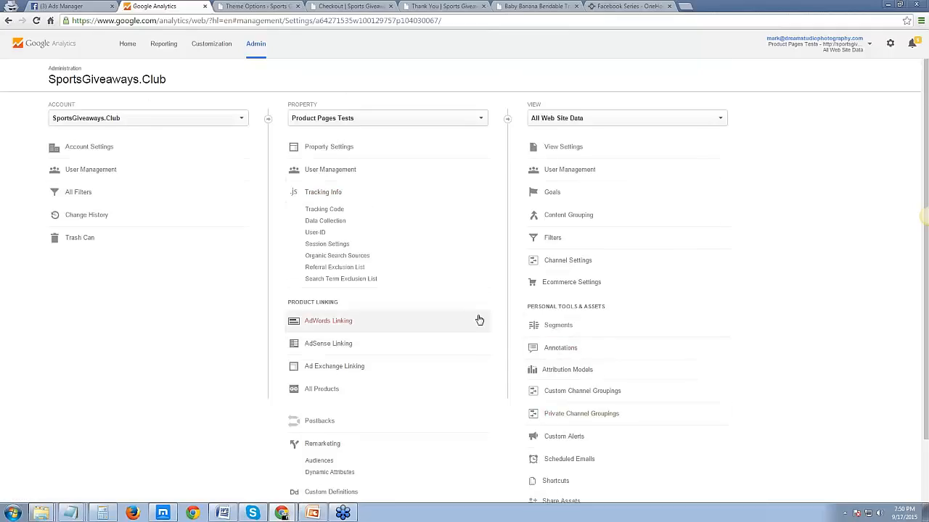
left_click(567, 192)
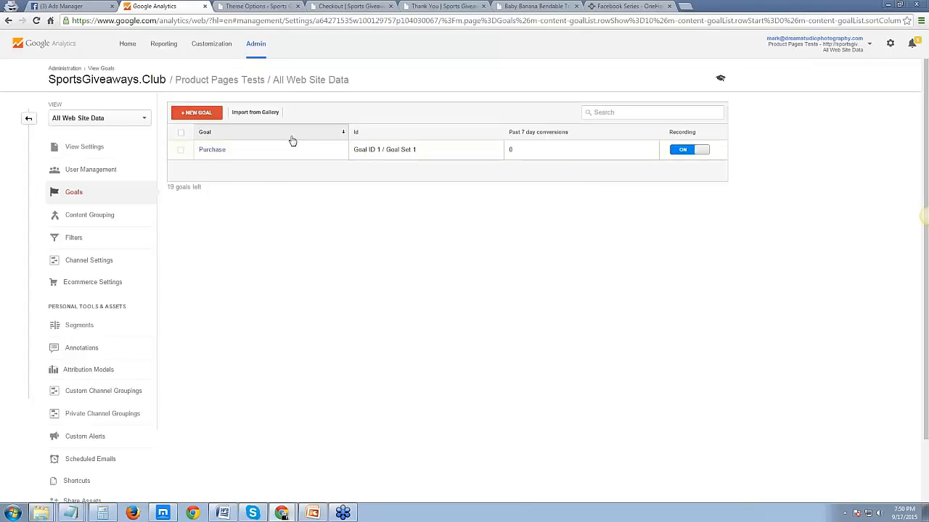
left_click(220, 151)
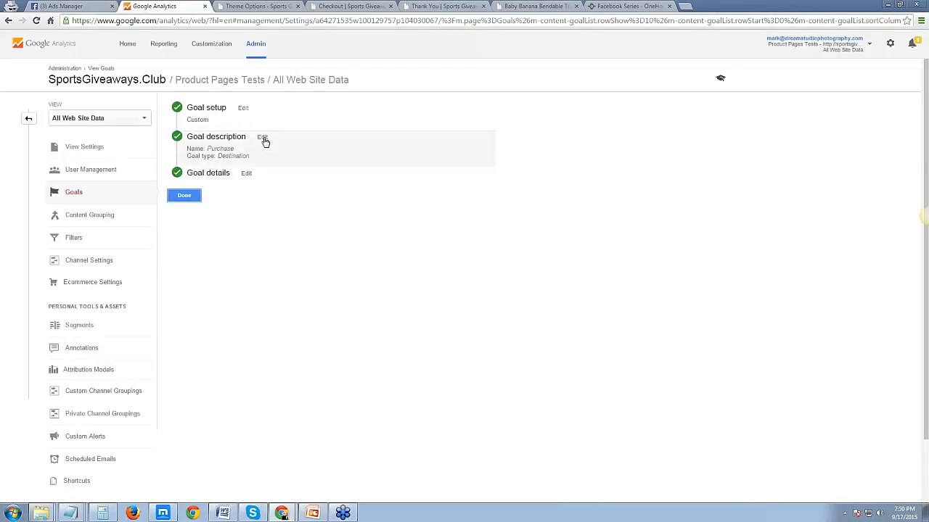
left_click(185, 197)
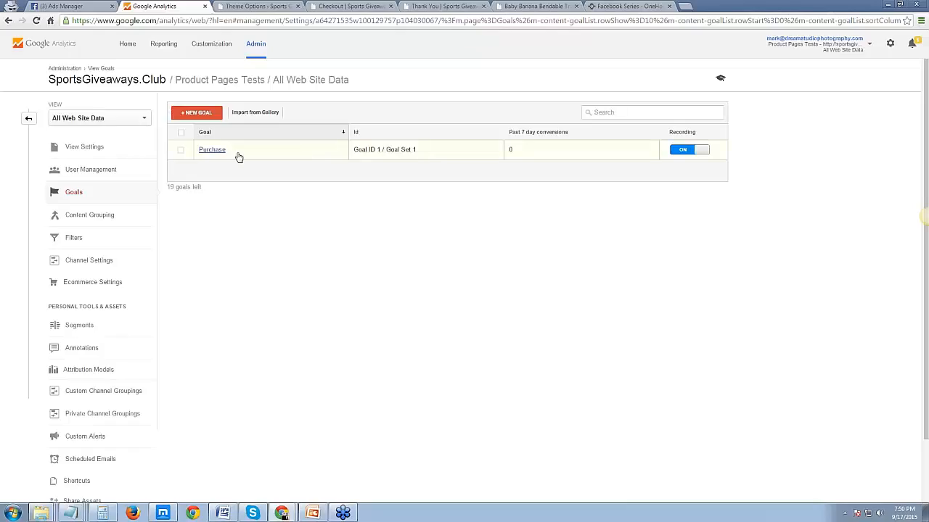
- Start a new custom goal named Purchase Test with Destination as its type
left_click(197, 113)
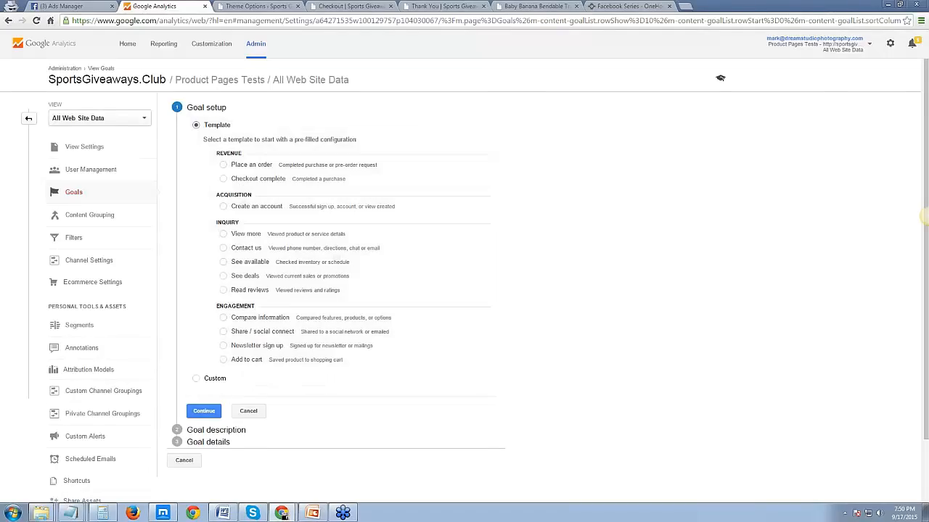
left_click(196, 380)
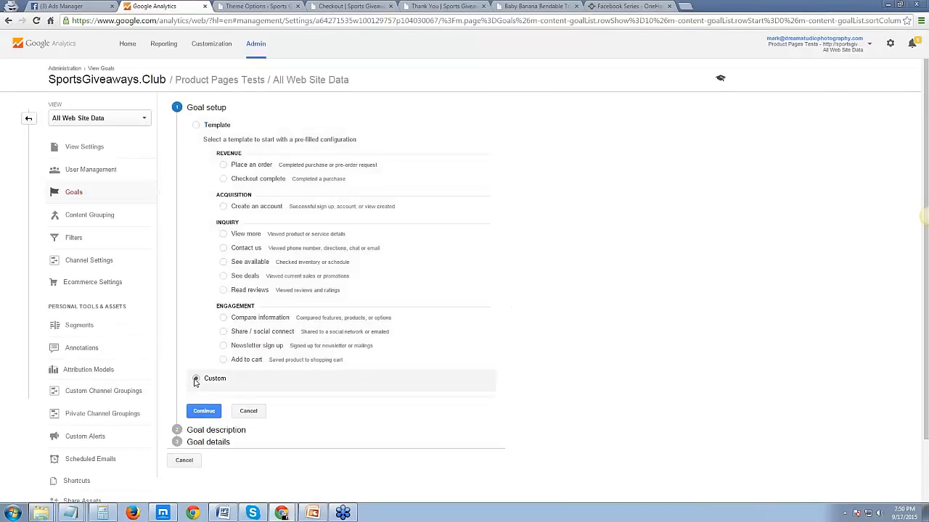
left_click(203, 411)
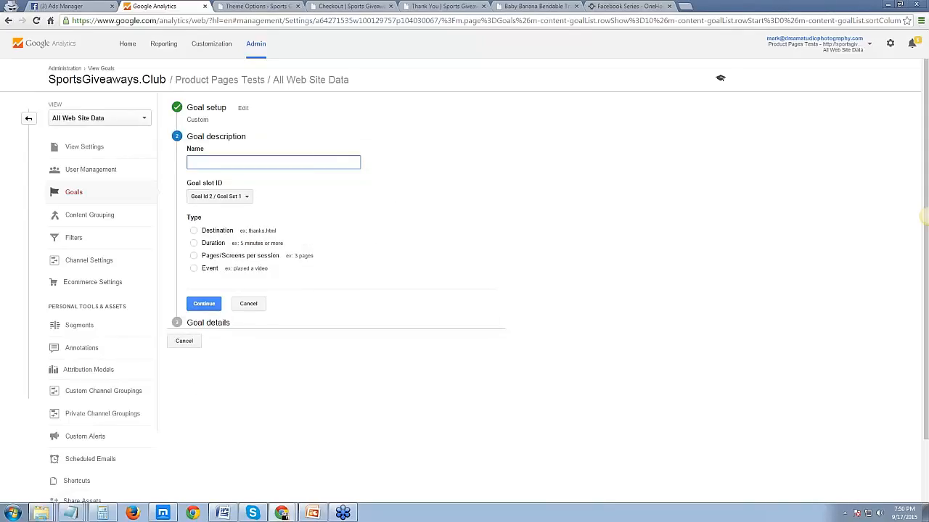
type("Purchase Test")
left_click(194, 231)
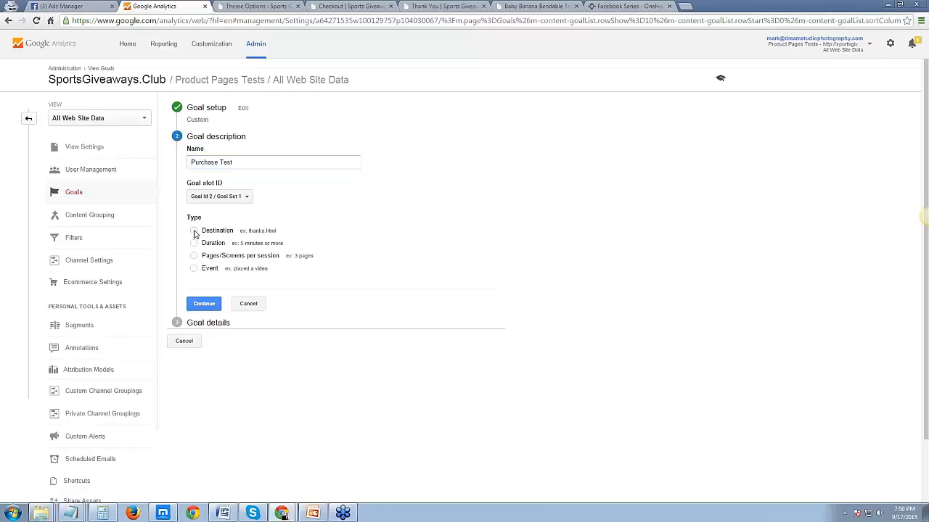
left_click(214, 301)
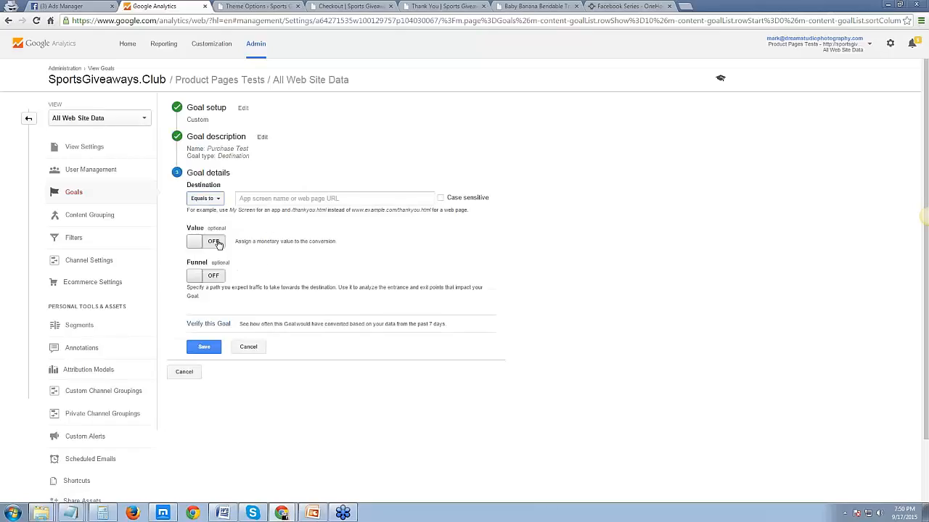
- Turn on the goal's funnel option and leave its monetary value option off
left_click(217, 244)
left_click(216, 299)
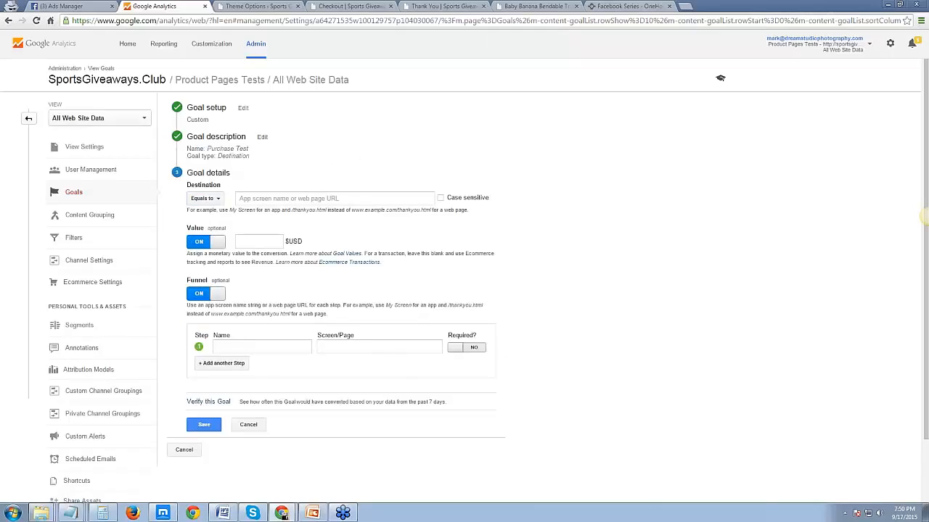
left_click(218, 244)
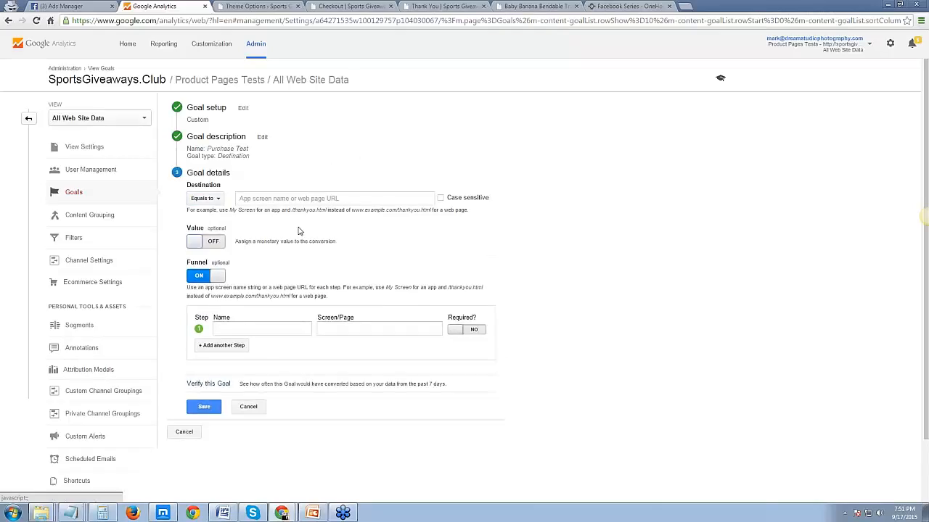
left_click(274, 201)
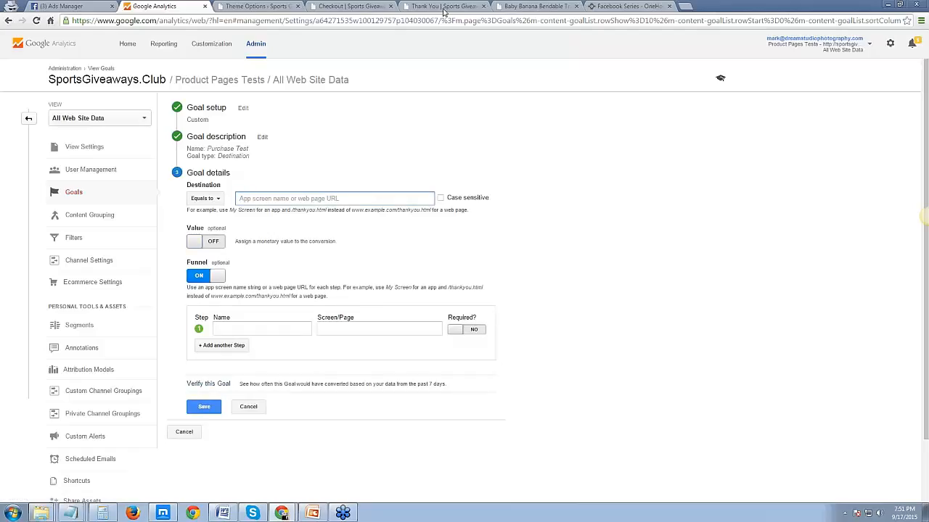
left_click(413, 8)
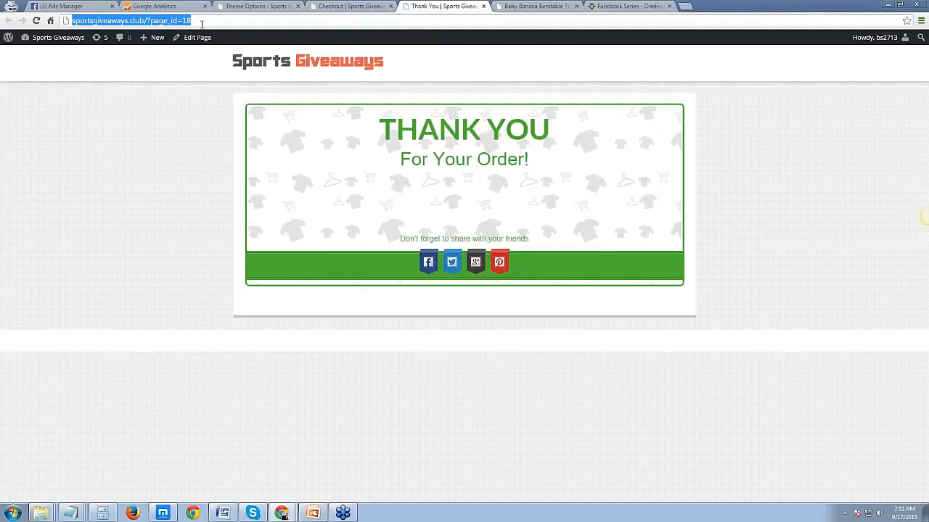
left_click(166, 7)
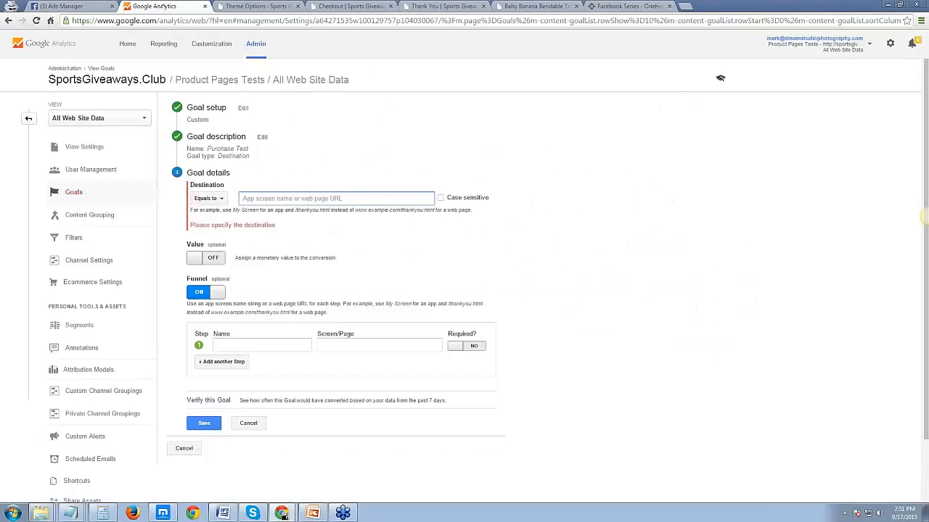
left_click(319, 199)
type("http://sportsgiveaways.club/?page_id=18")
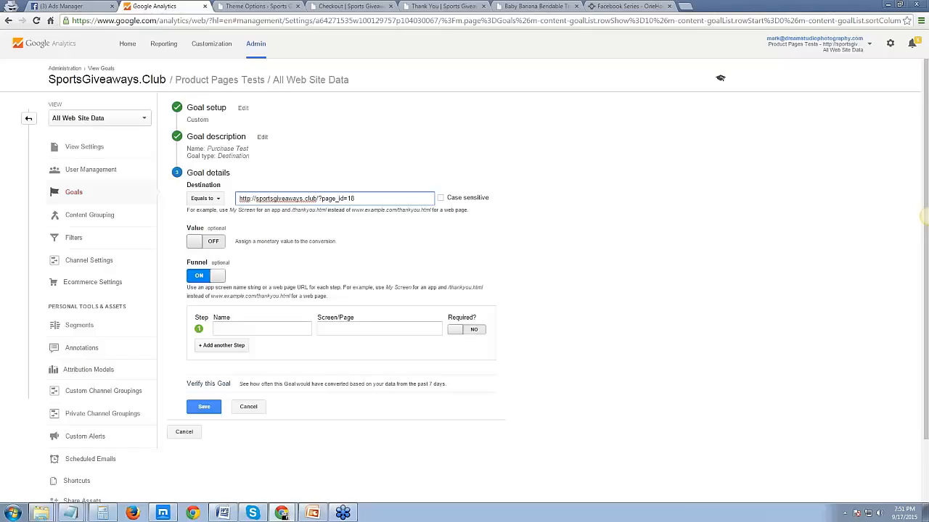
left_click(423, 7)
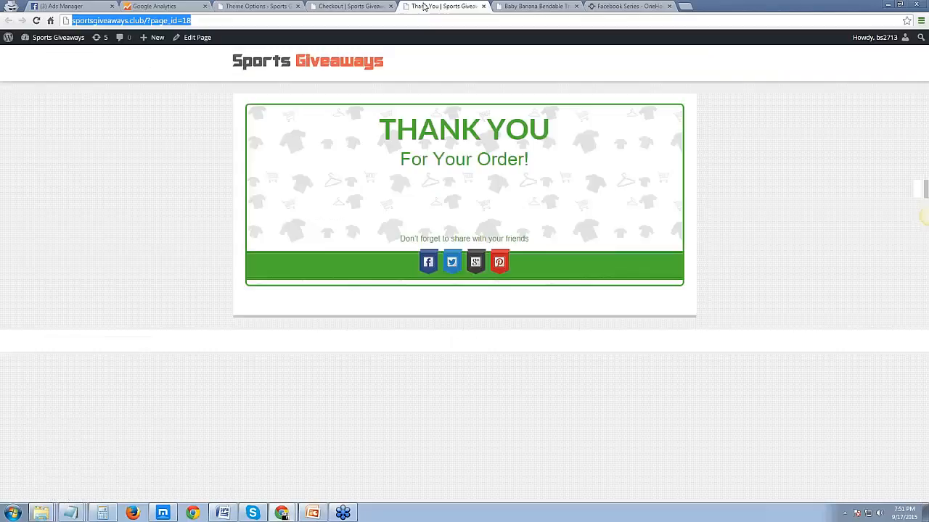
left_click(166, 7)
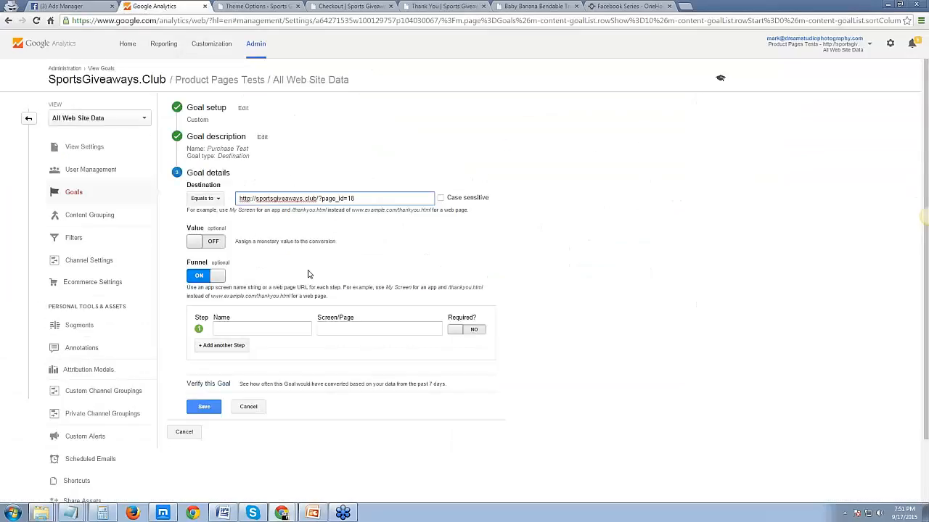
- Look over the store's Thank You and Checkout pages to identify the pages for the goal's funnel
left_click(278, 328)
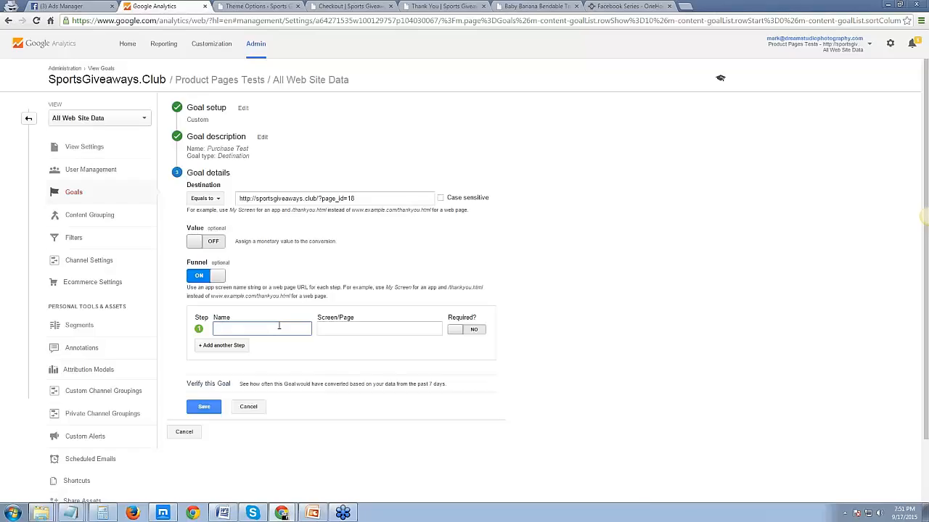
left_click(442, 6)
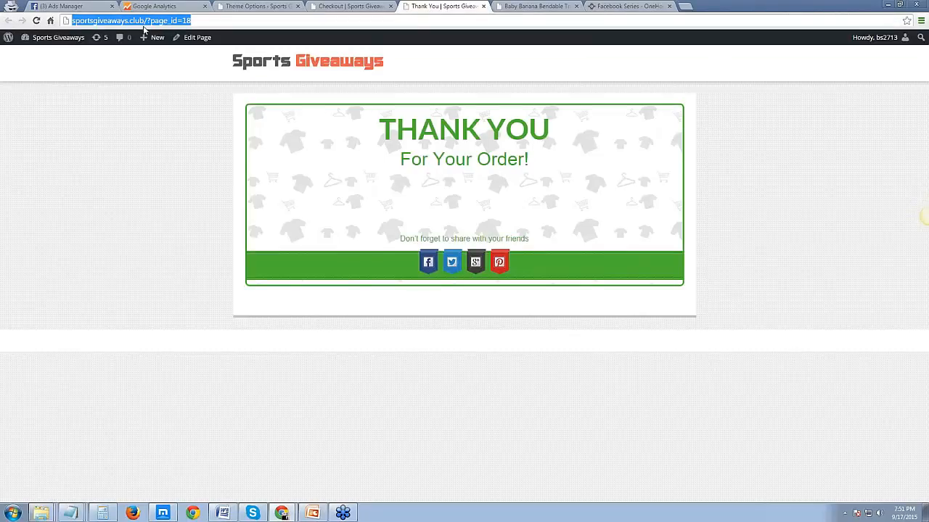
left_click(337, 8)
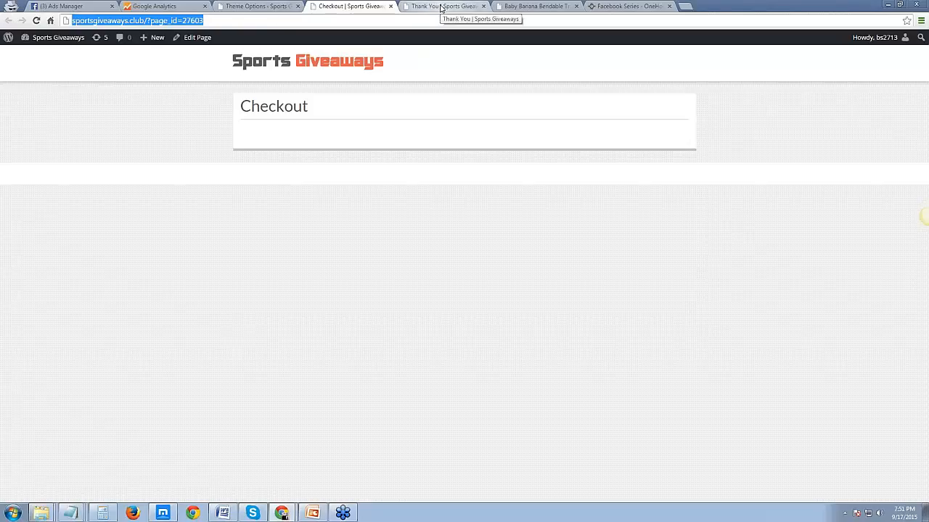
left_click(282, 9)
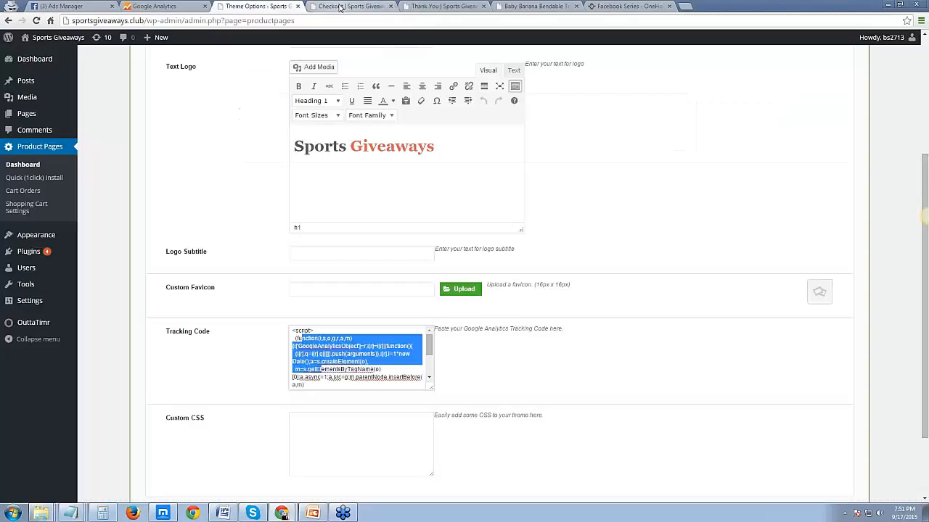
left_click(339, 7)
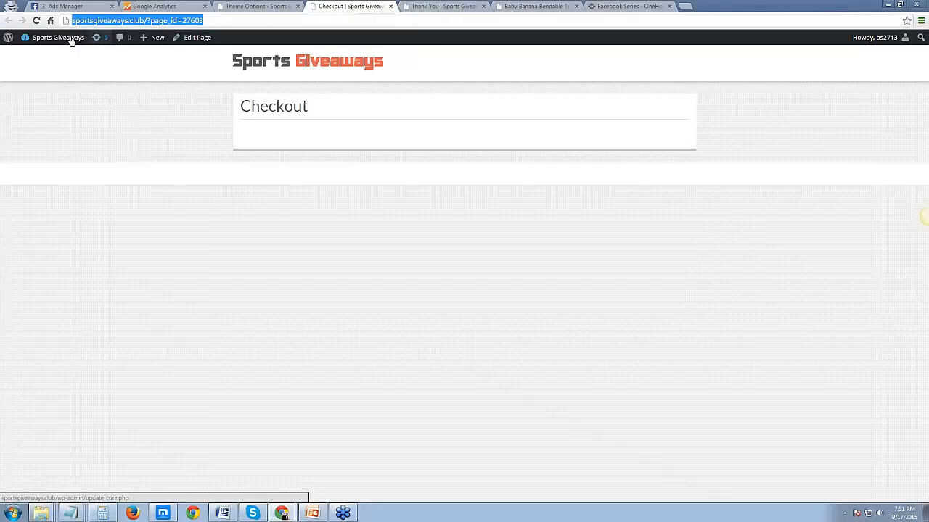
- Open the store's WordPress dashboard in a new tab and display the list of all pages
mouse_move(71, 41)
right_click(49, 57)
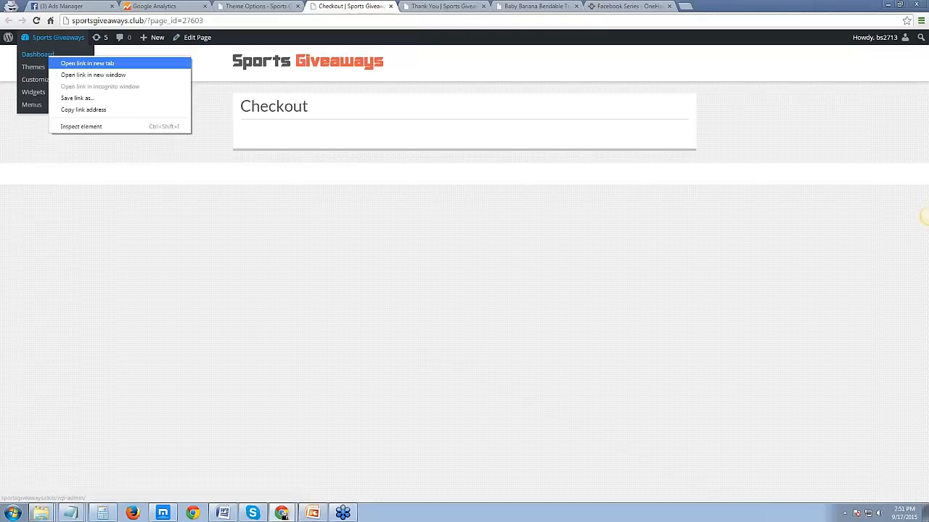
left_click(87, 63)
left_click(315, 9)
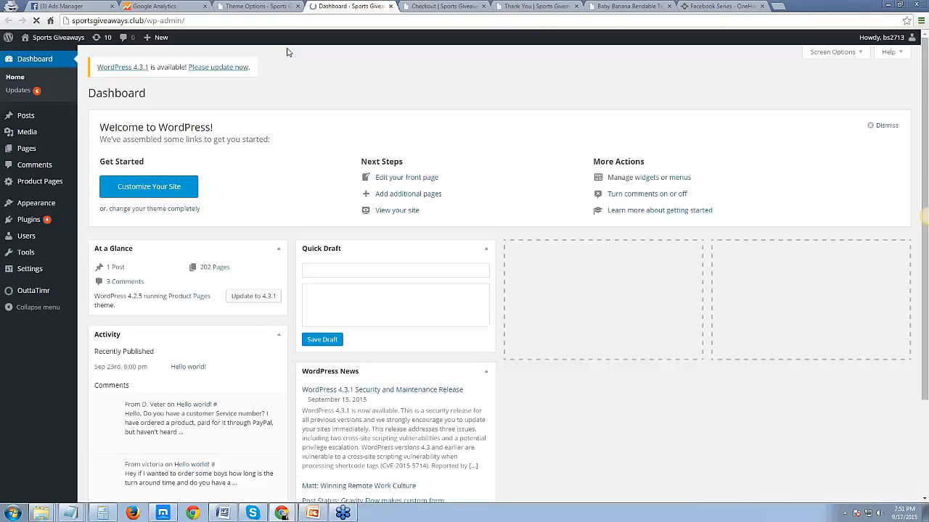
left_click(37, 151)
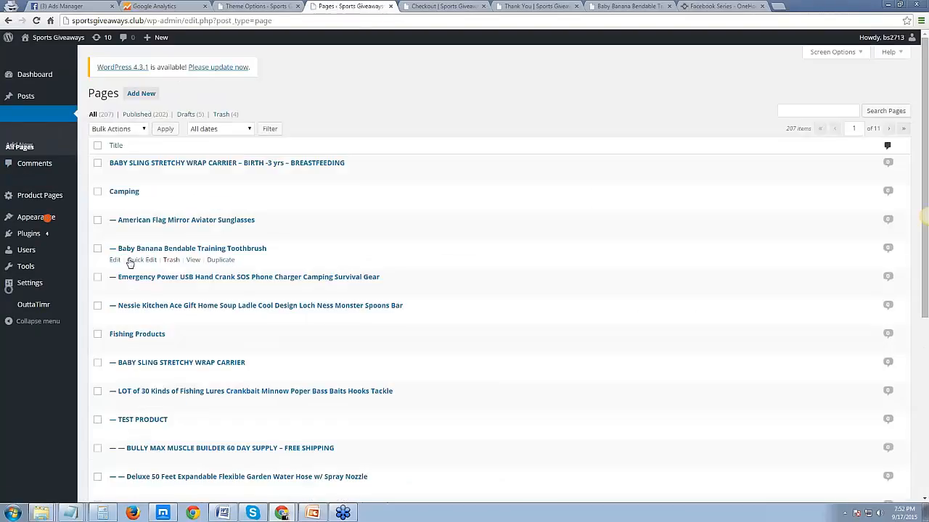
- View the Baby Banana Bendable Training Toothbrush page in a new tab and copy its web address
right_click(193, 261)
left_click(209, 267)
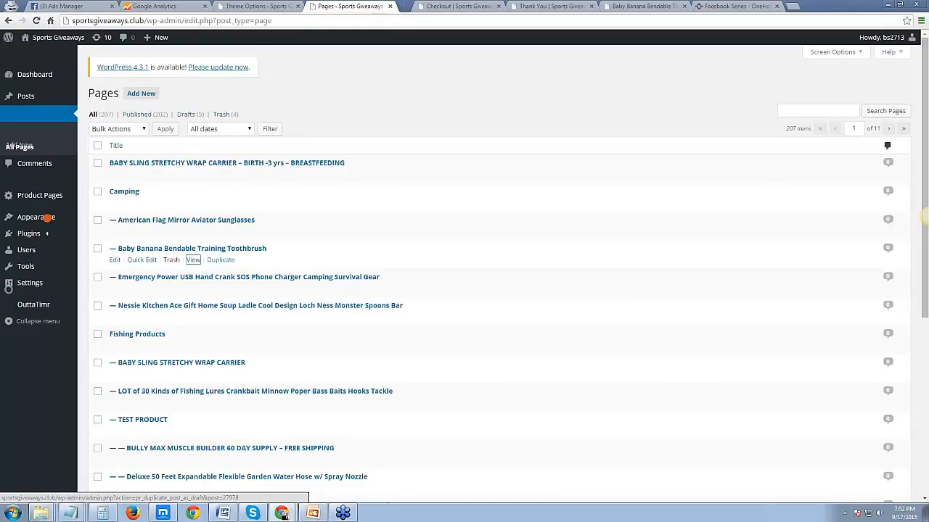
key("ctrl+Tab")
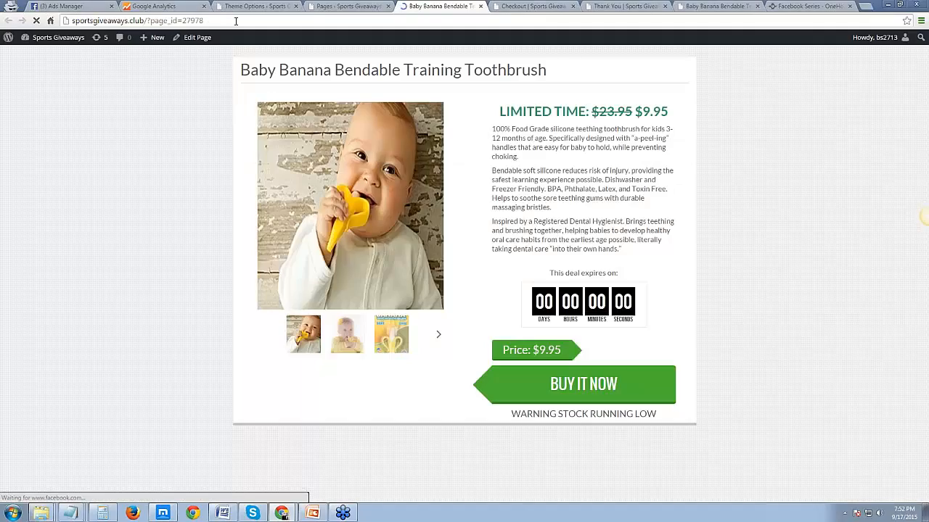
left_click(174, 20)
key("ctrl+c")
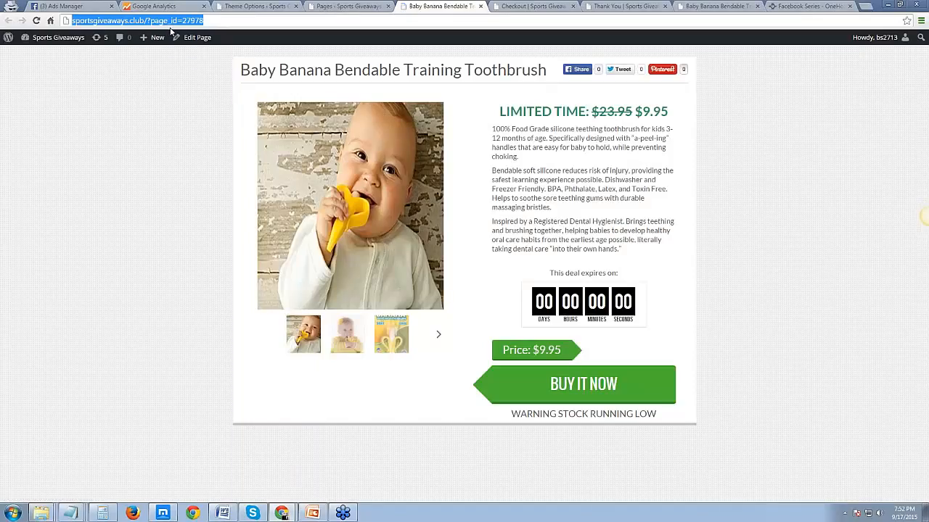
- Return to the Google Analytics goal form and fill funnel step 1 with the copied page address and the name Baby Banana Sales Page
left_click(163, 6)
left_click(378, 328)
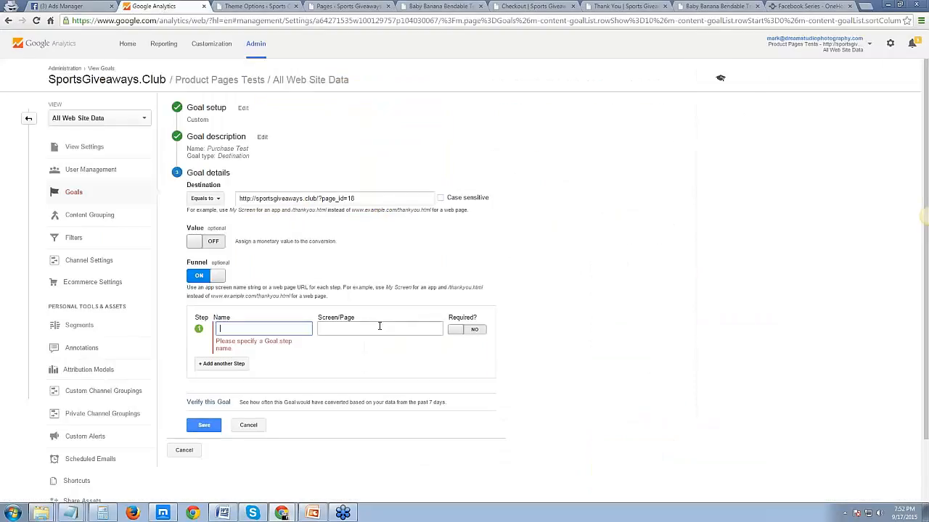
key("ctrl+v")
left_click(268, 330)
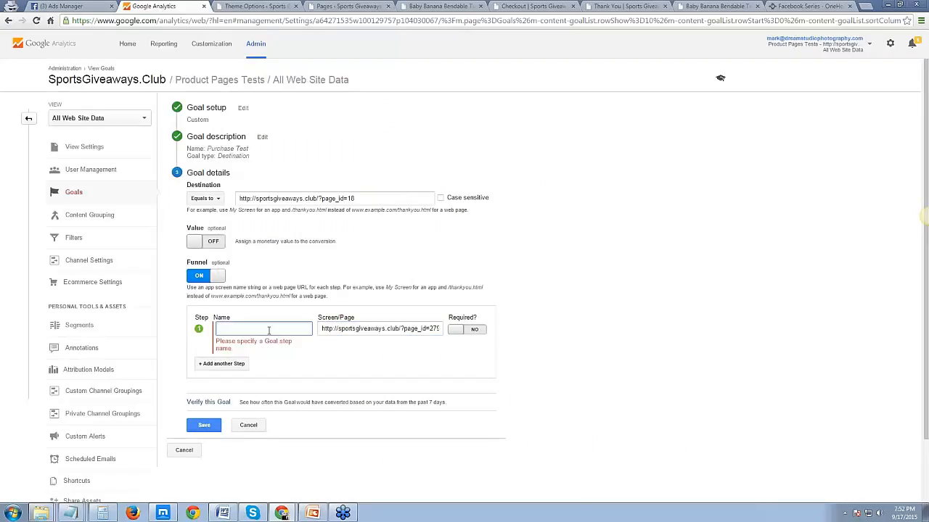
type("Baby ")
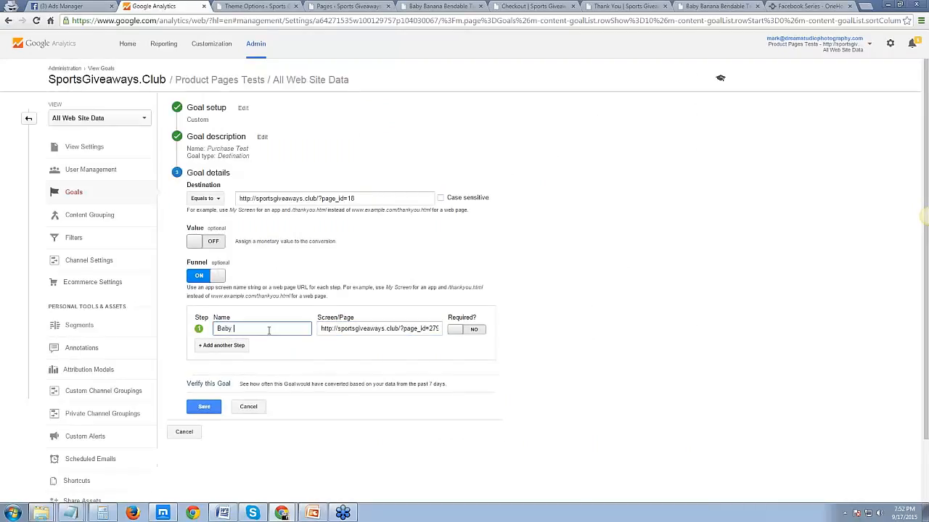
type("Banana Sales Page")
- Add a second funnel step, then buy the Baby Banana toothbrush to reach the Checkout page and copy its address for the goal form
left_click(225, 346)
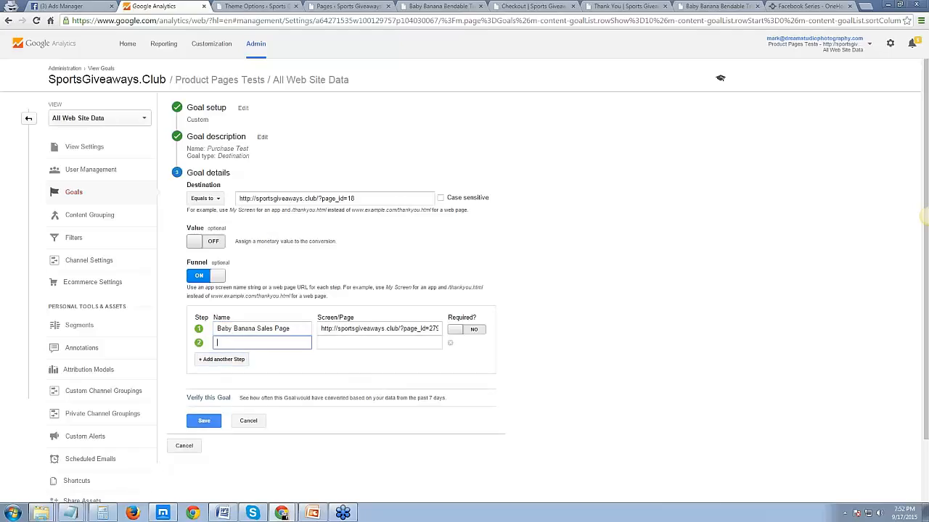
left_click(323, 6)
left_click(428, 6)
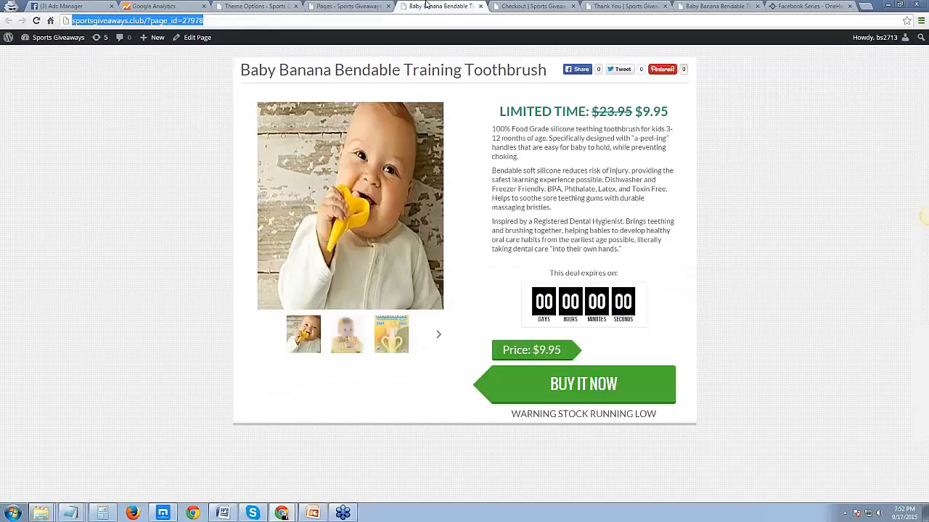
left_click(616, 383)
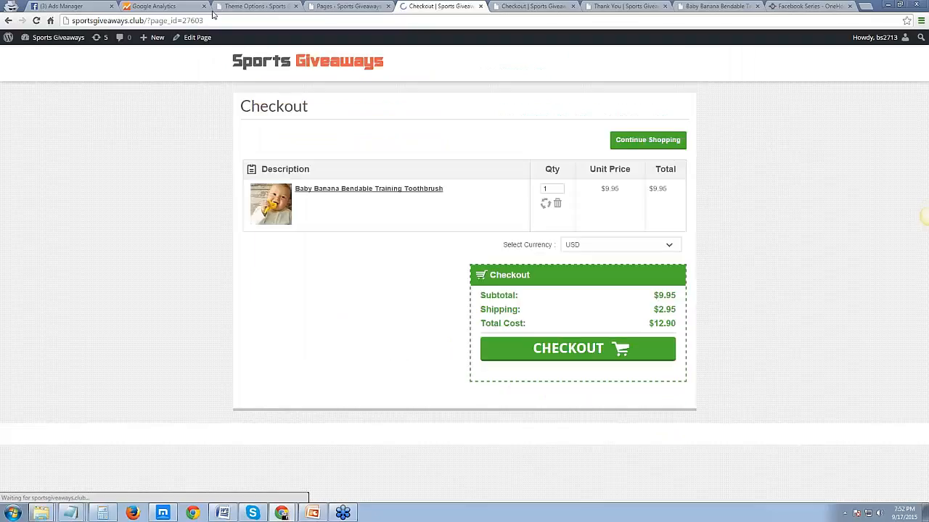
left_click(213, 20)
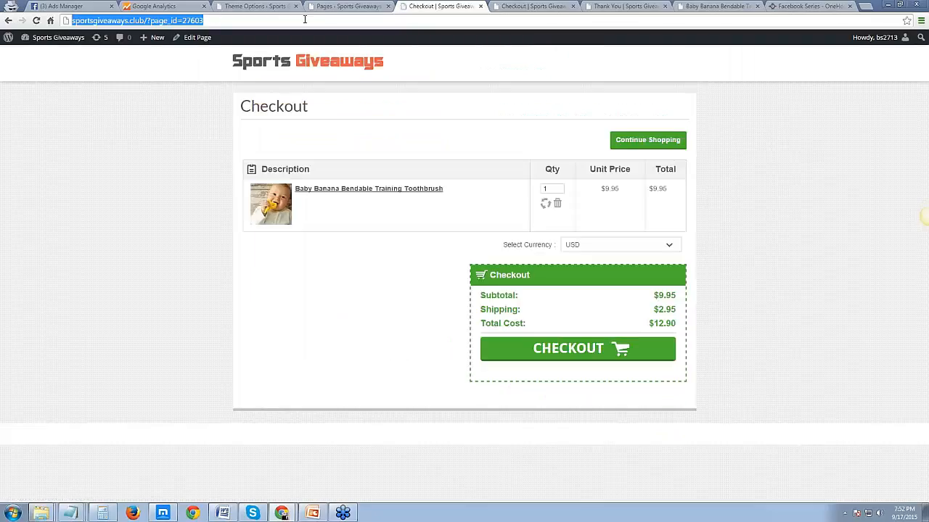
left_click(352, 7)
left_click(153, 7)
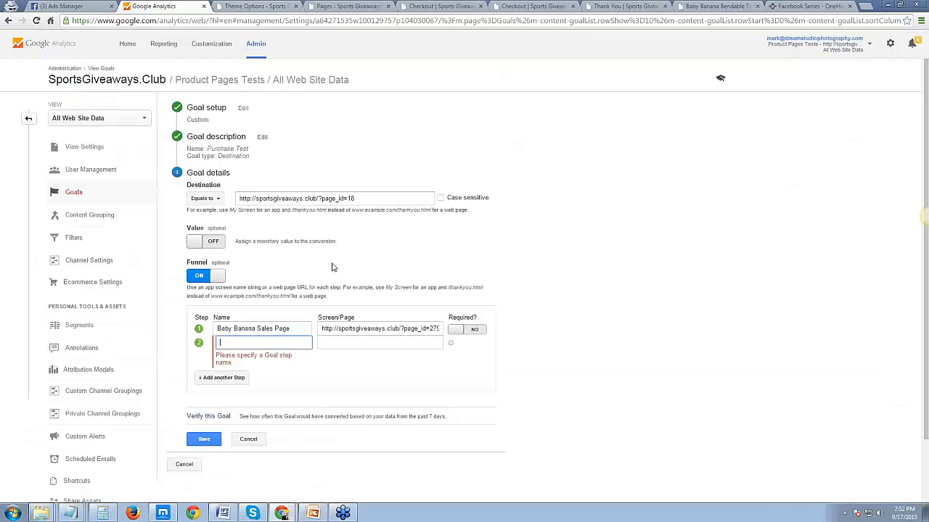
- Shorten the first funnel step's page to /?page_id=27978 and set the second step's page to /?page_id=27603, without the domain
left_click_drag(398, 329, 131, 310)
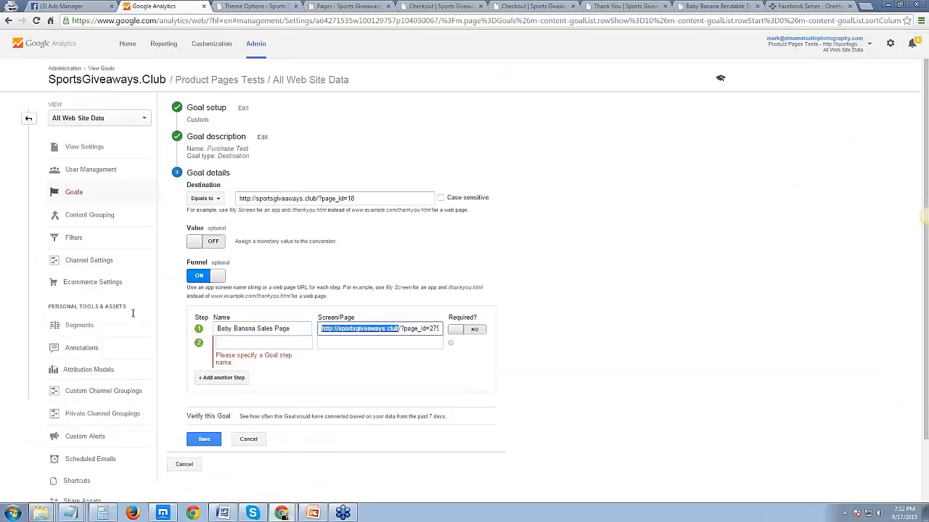
key("BackSpace")
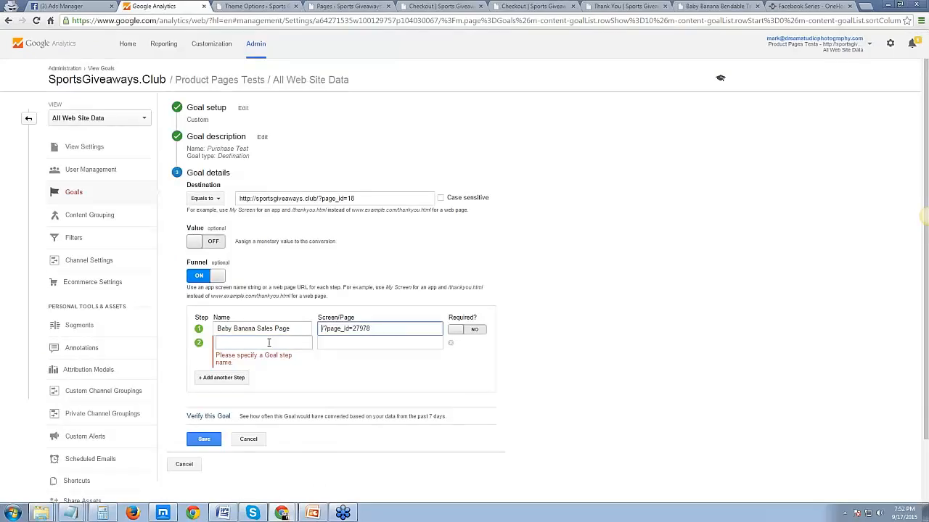
left_click(353, 342)
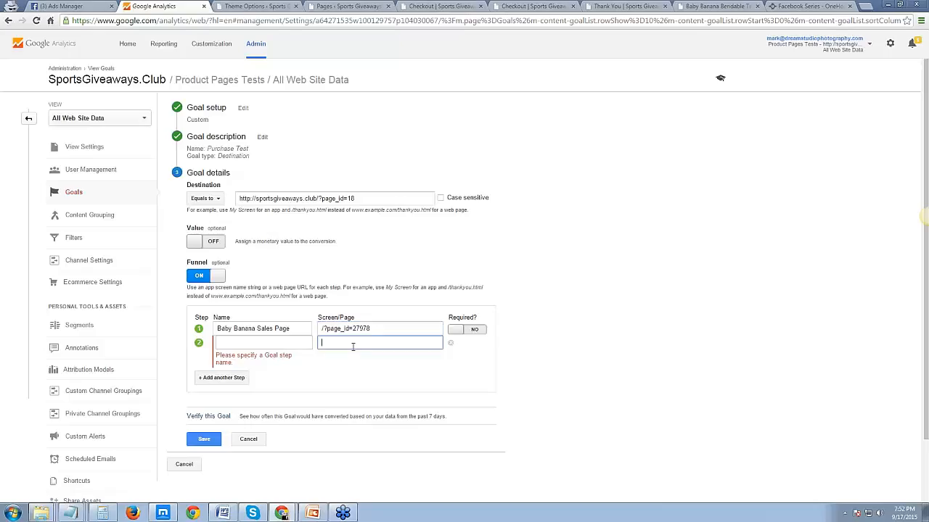
key("ctrl+v")
key("Delete")
key("Delete")
key("Delete")
key("Delete")
key("Delete")
key("Delete")
key("Delete")
key("Delete")
key("Delete")
key("Delete")
key("Delete")
key("Delete")
key("Delete")
key("Delete")
key("Delete")
key("Delete")
key("Delete")
key("Delete")
key("Delete")
key("Delete")
- Name the second funnel step Checkout - Add To Cart and save the goal
key("shift+Tab")
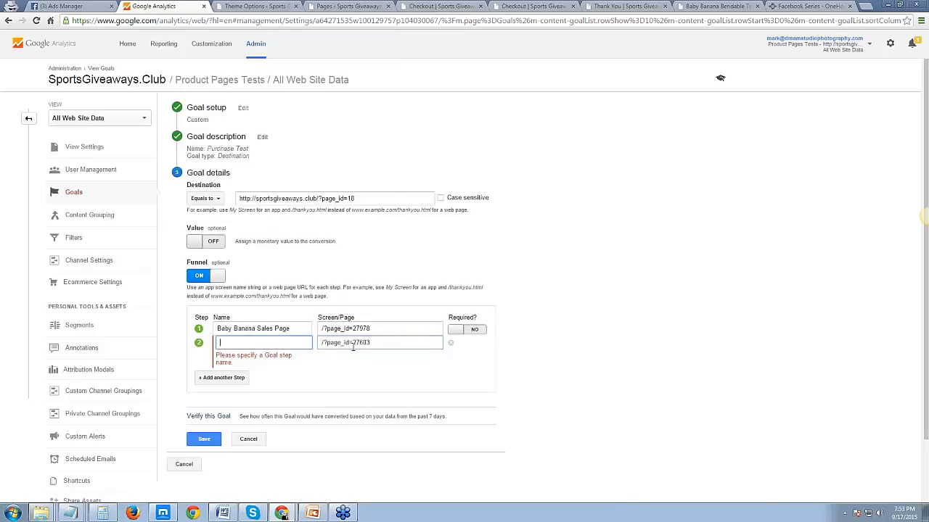
type("Checkout")
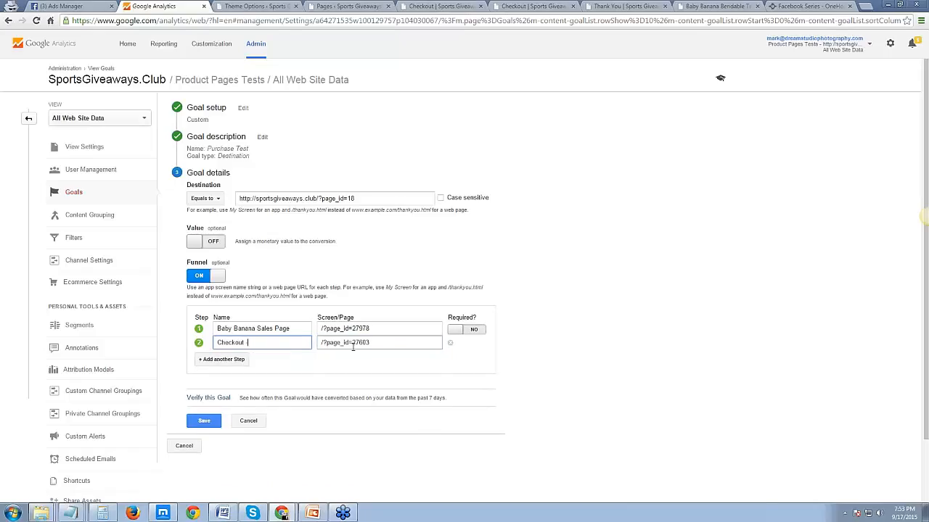
type(" - Add To Cart")
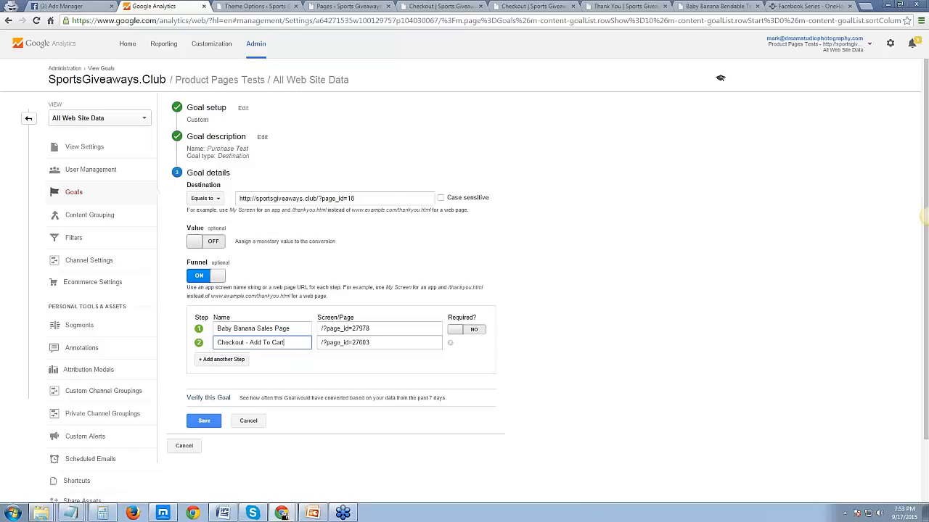
left_click(210, 428)
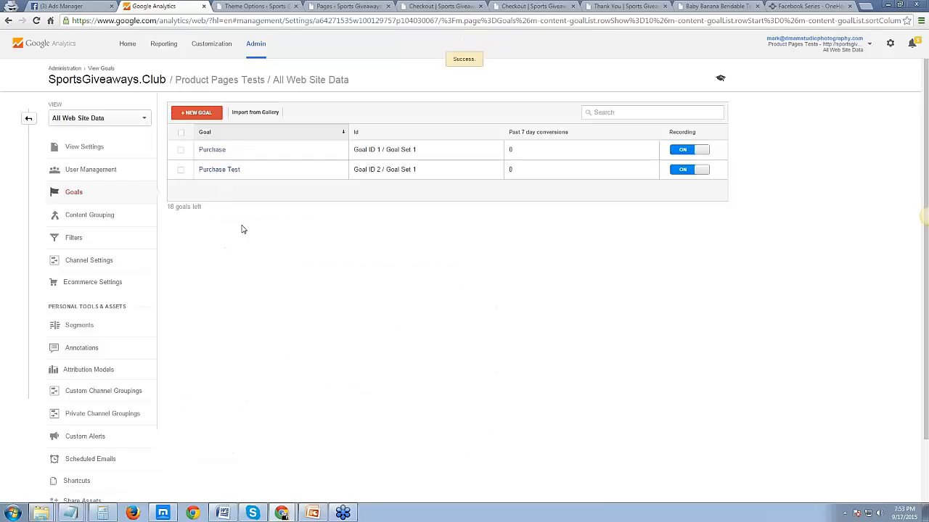
- Reopen the Purchase Test goal's details, review its destination and both funnel pages, and save it again
left_click(218, 170)
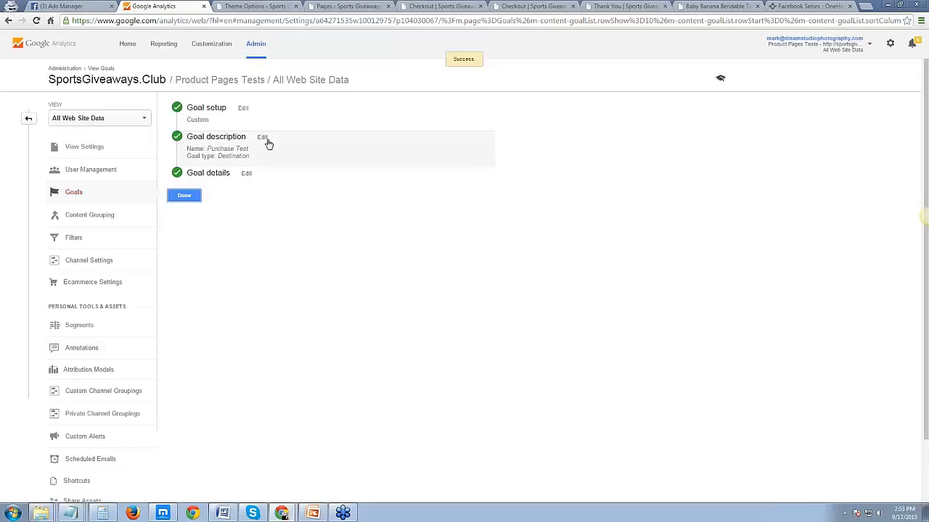
left_click(246, 173)
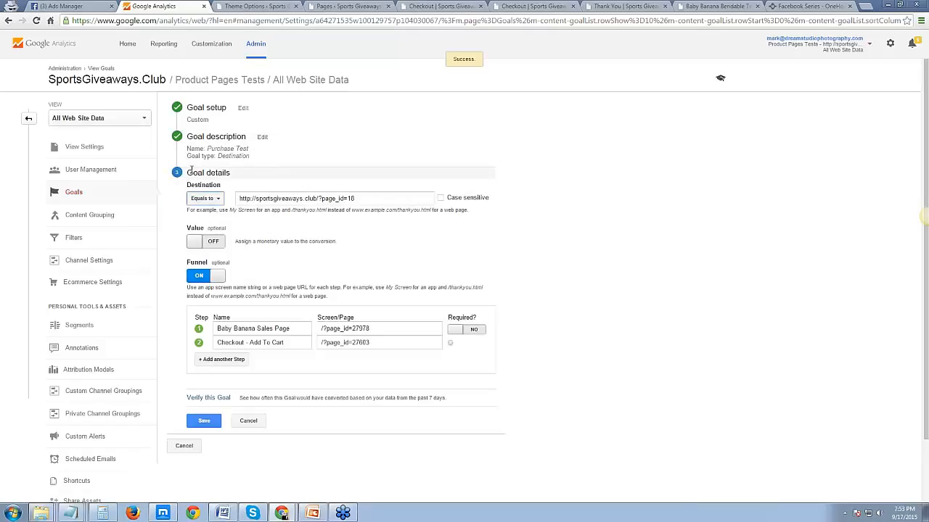
left_click_drag(359, 198, 233, 197)
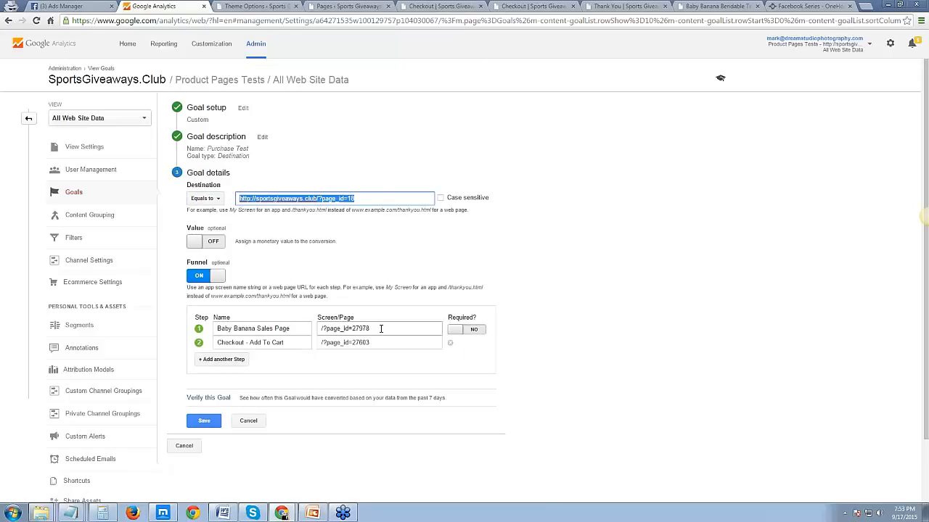
left_click_drag(380, 328, 309, 330)
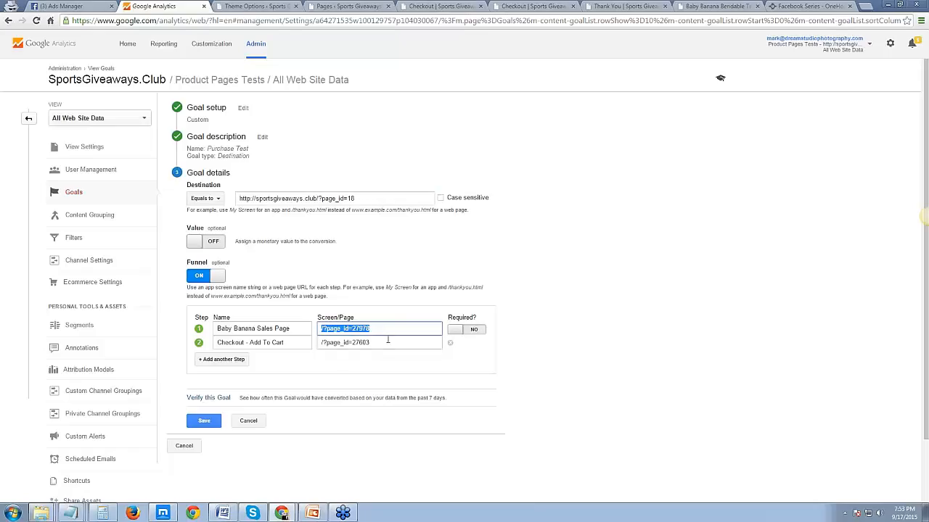
left_click_drag(388, 341, 324, 343)
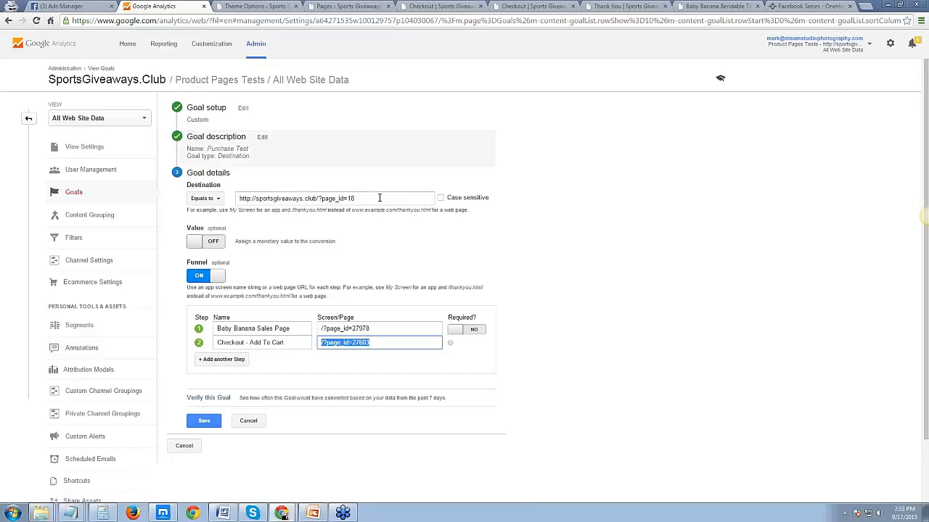
left_click_drag(377, 197, 212, 199)
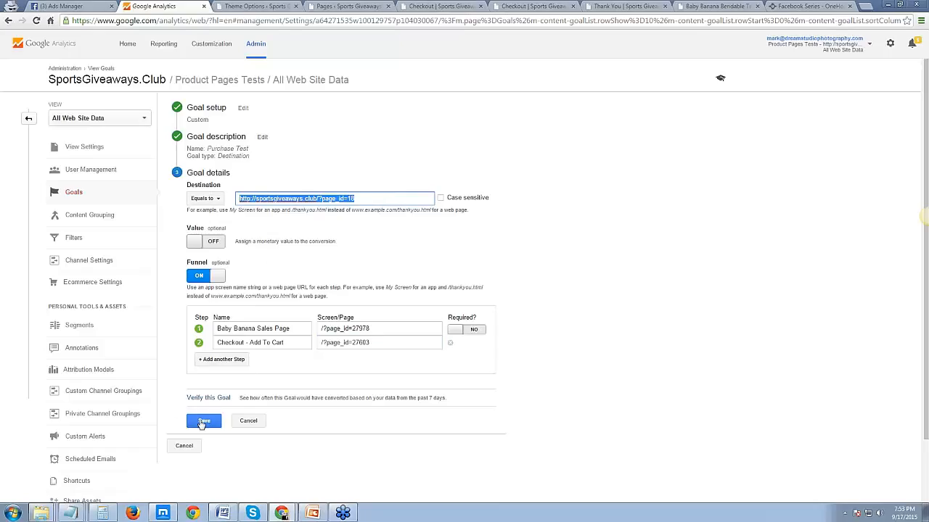
left_click(203, 421)
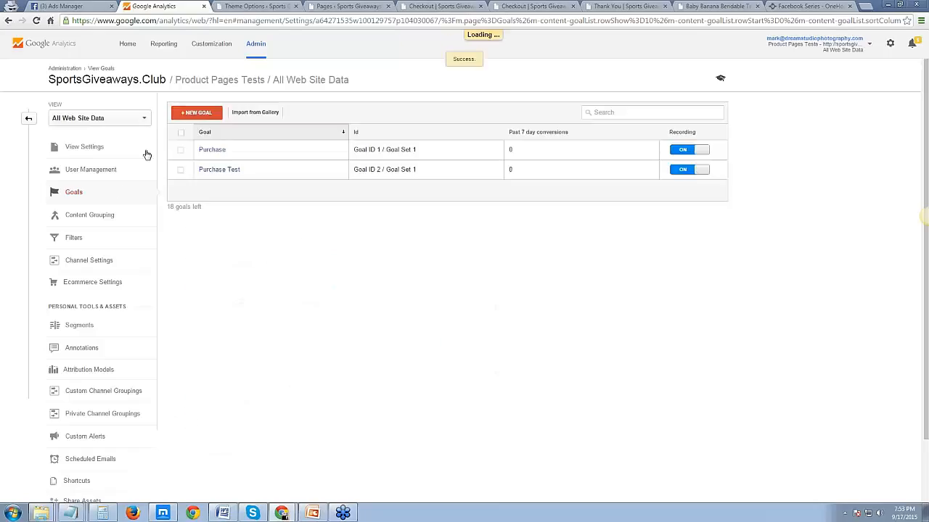
- Open the Analytics reports in a new tab and view the Audience Overview
right_click(164, 45)
left_click(196, 52)
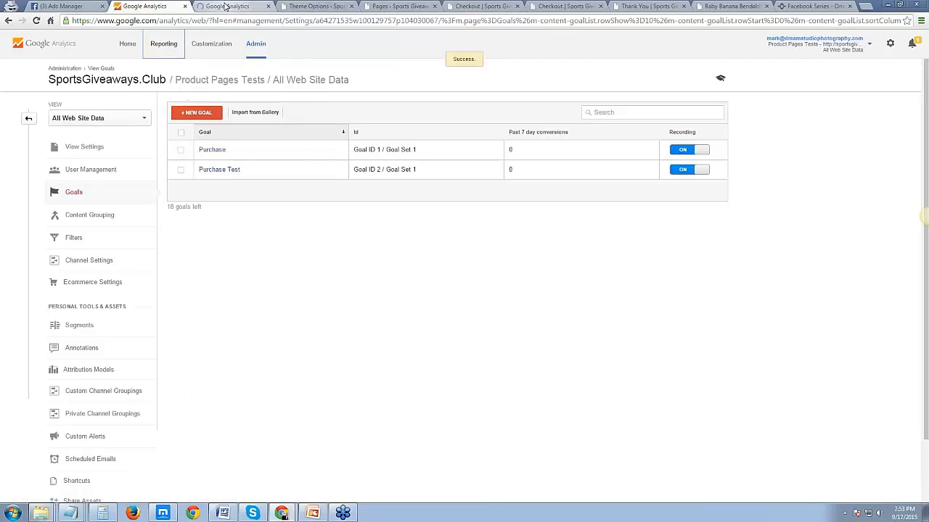
left_click(226, 6)
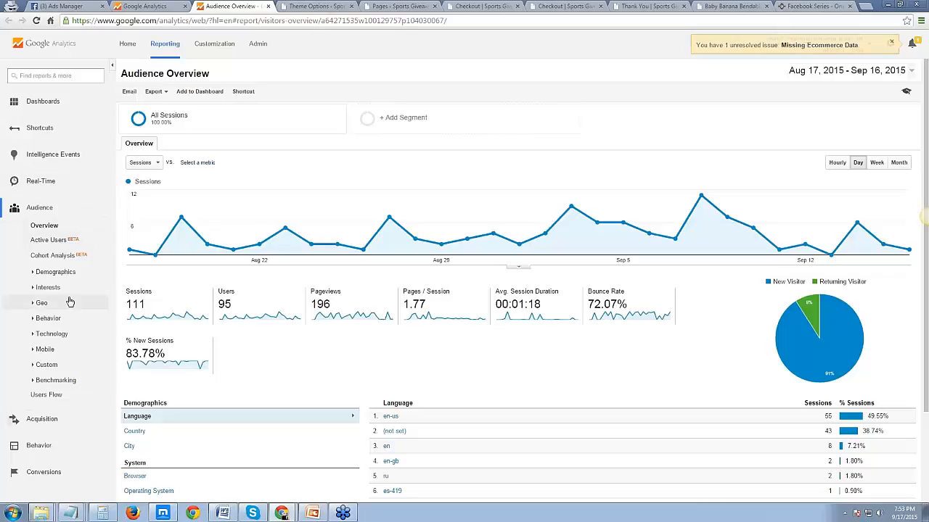
- View the Funnel Visualization report for the conversion goals and check which conversion metrics its chart offers
left_click(48, 418)
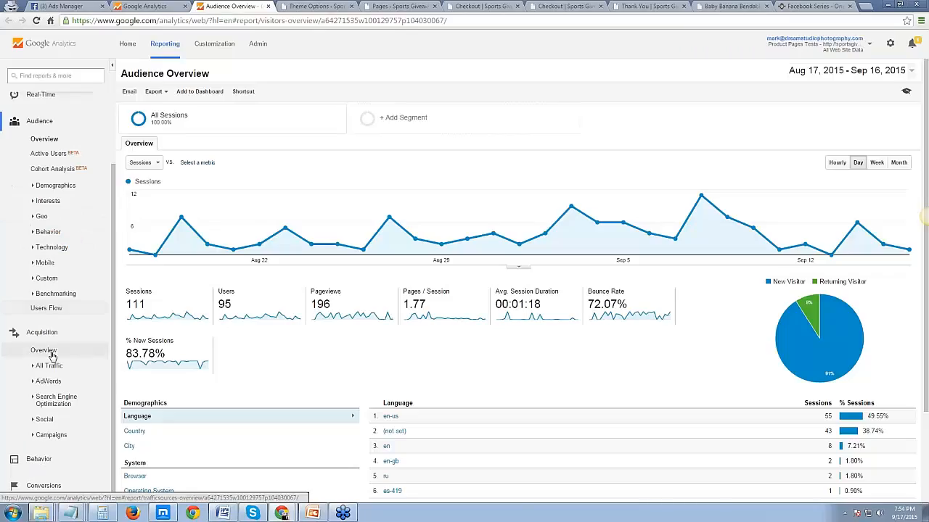
left_click(42, 459)
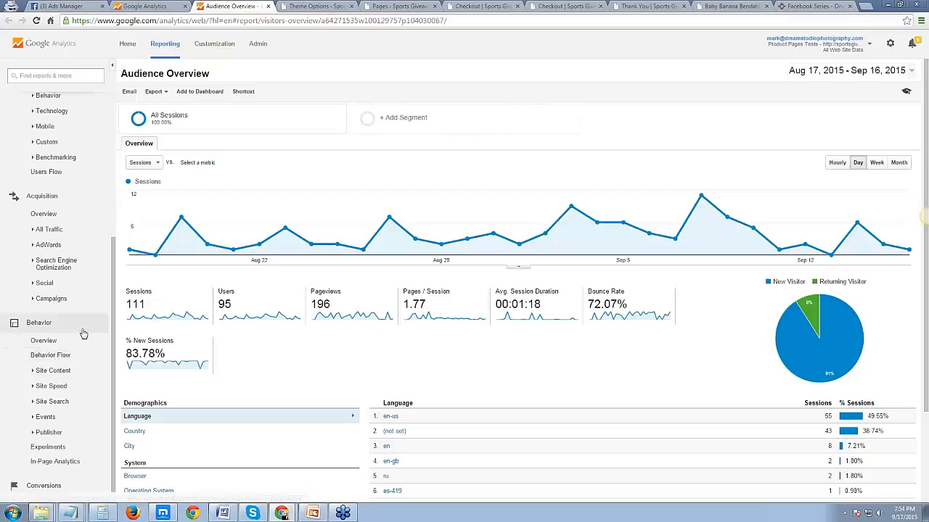
scroll(58, 435, "down", 1)
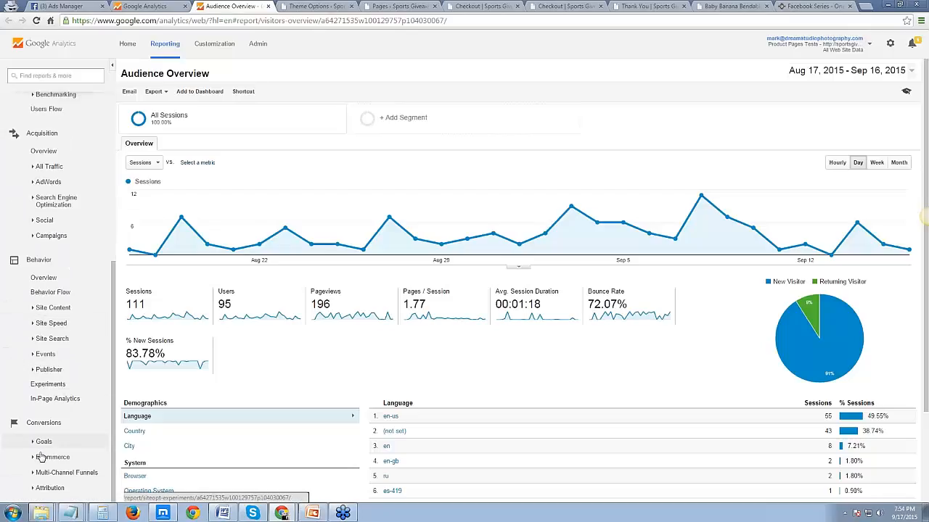
left_click(42, 441)
left_click(62, 381)
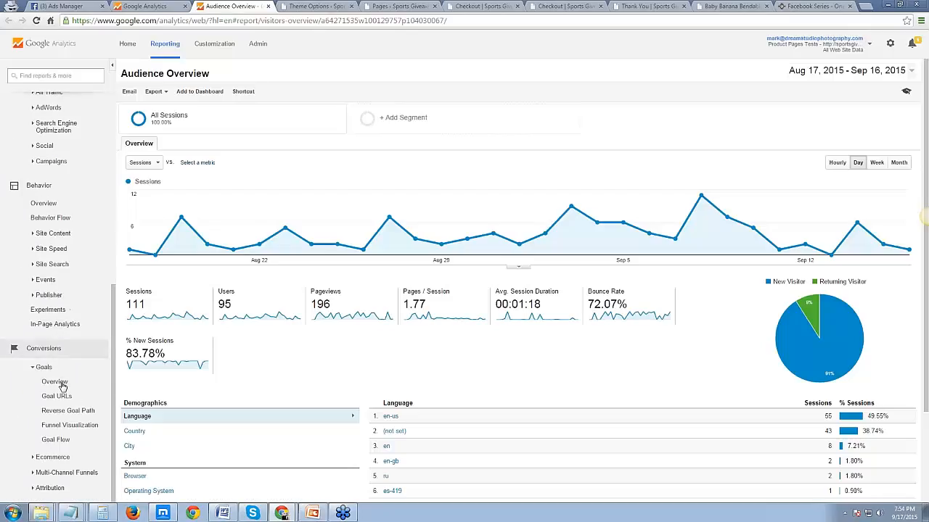
left_click(66, 428)
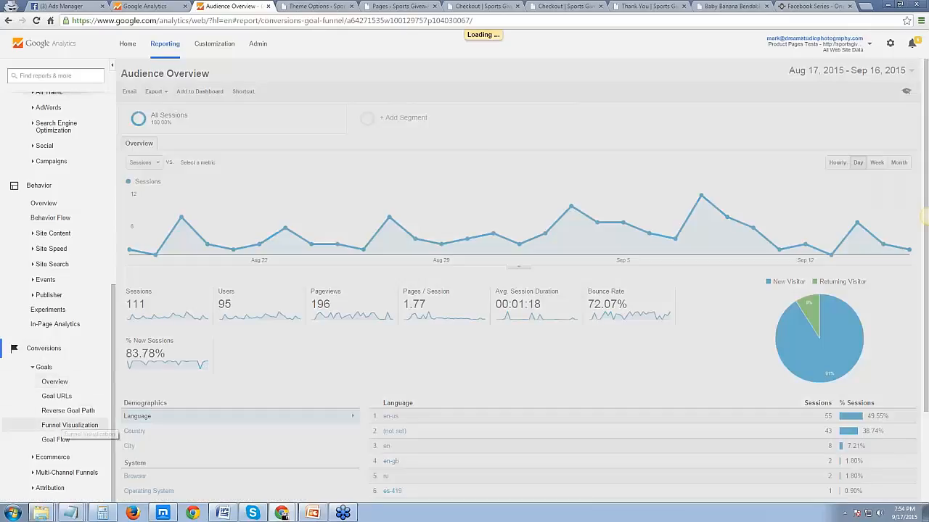
scroll(419, 230, "down", 2)
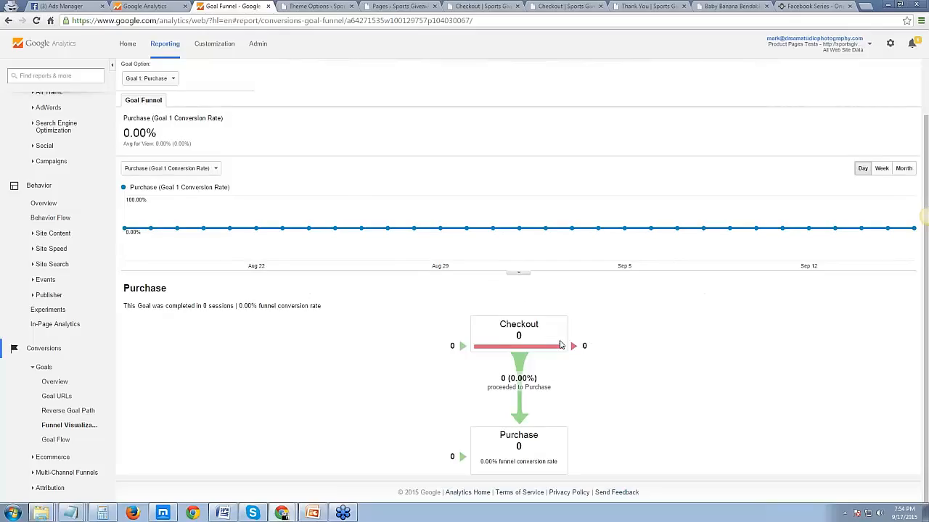
left_click(165, 169)
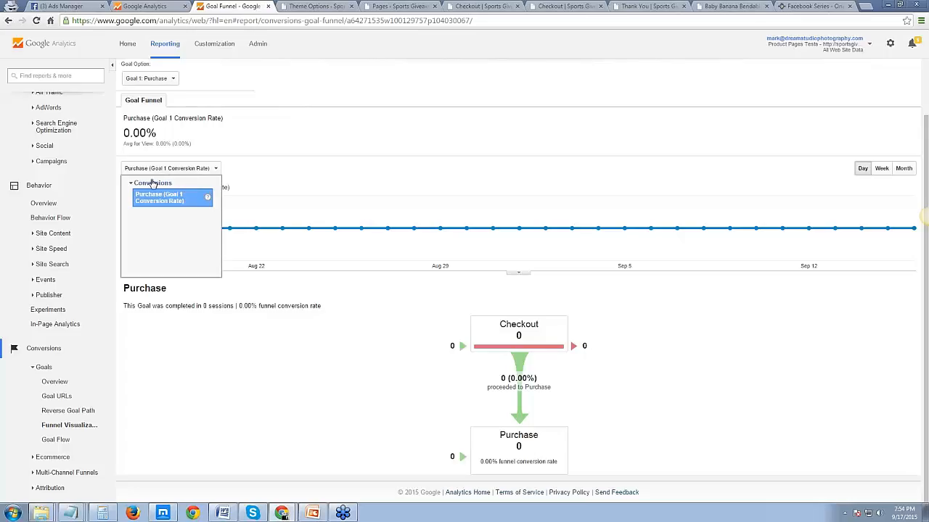
left_click(185, 195)
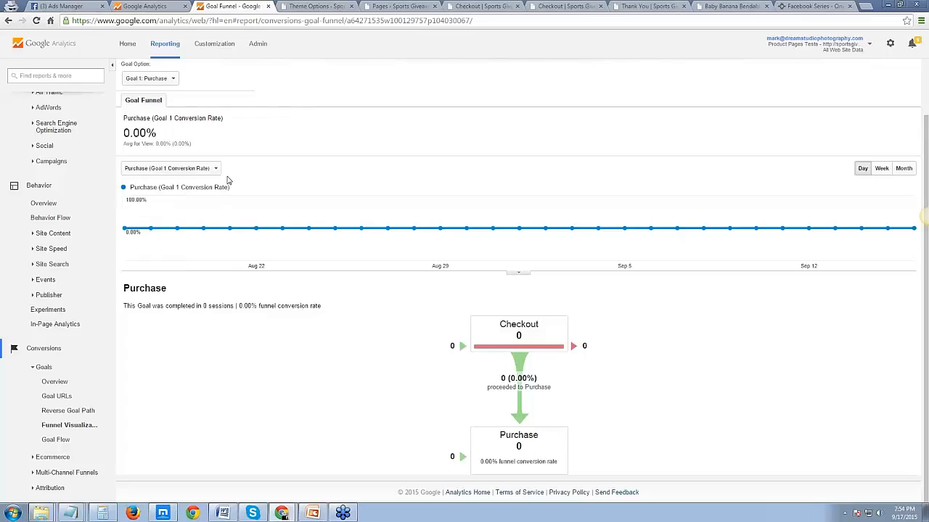
- Look over the goals Overview and Goal Flow reports, and return to the Purchase goal's Funnel Visualization
left_click(61, 382)
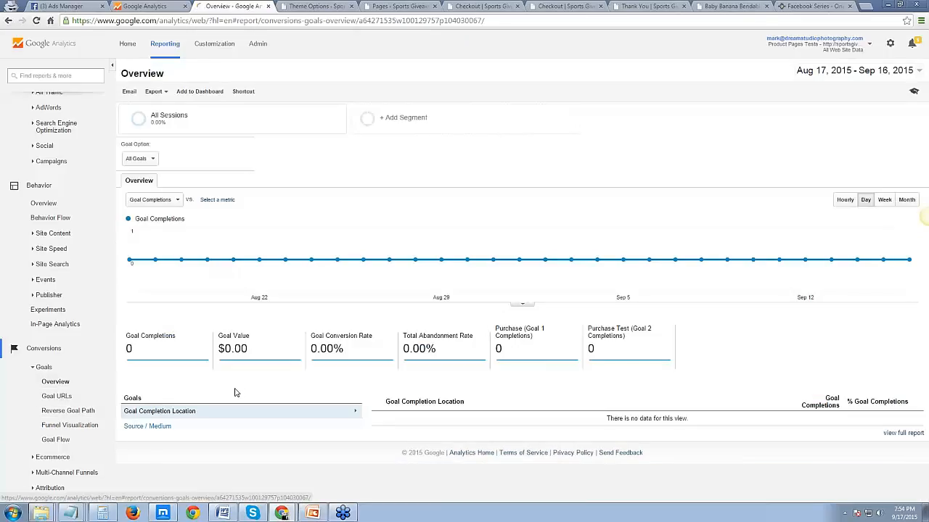
left_click(57, 440)
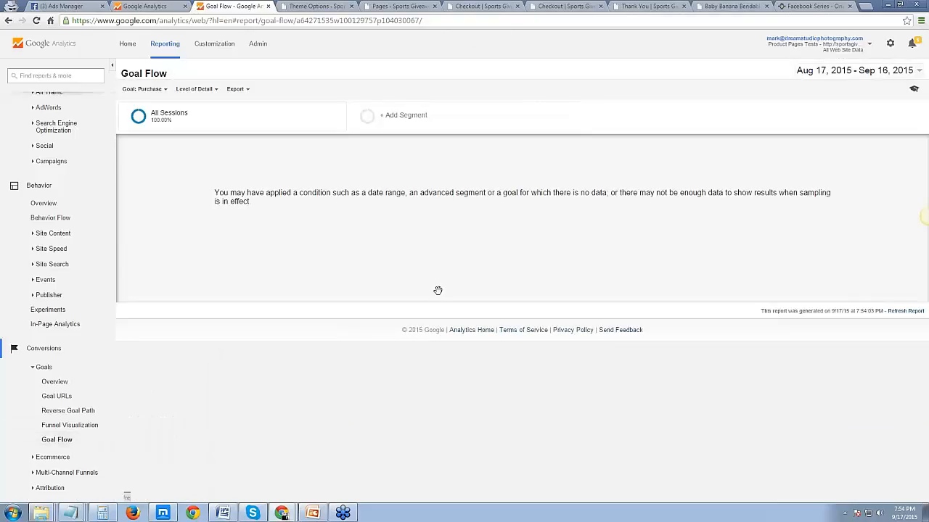
left_click(84, 426)
scroll(311, 411, "down", 1)
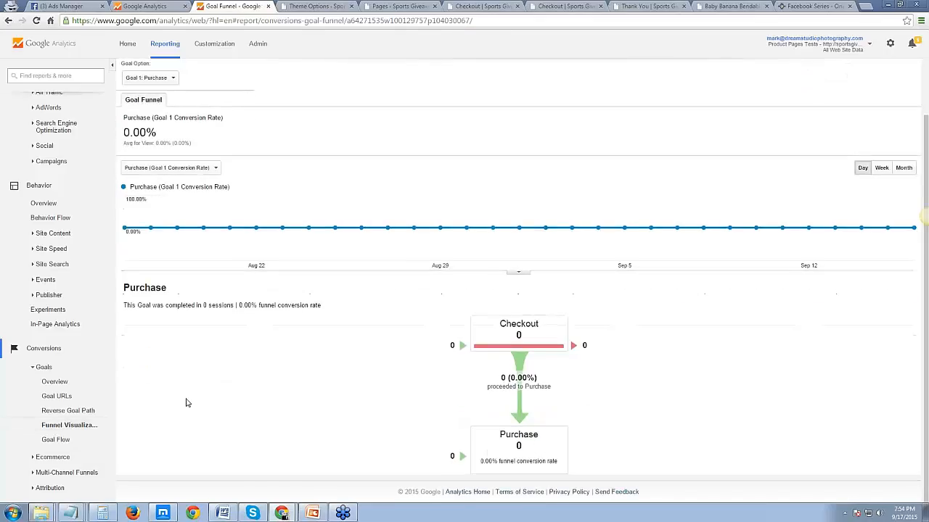
- Expand the Ecommerce reports group to see its reports, and return to the Goals list of the Product Pages Tests view
left_click(52, 457)
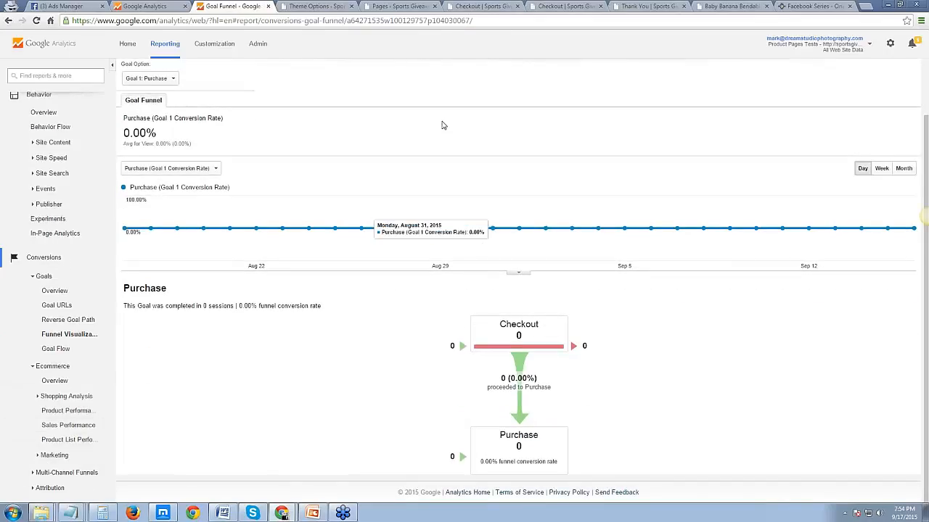
left_click(149, 5)
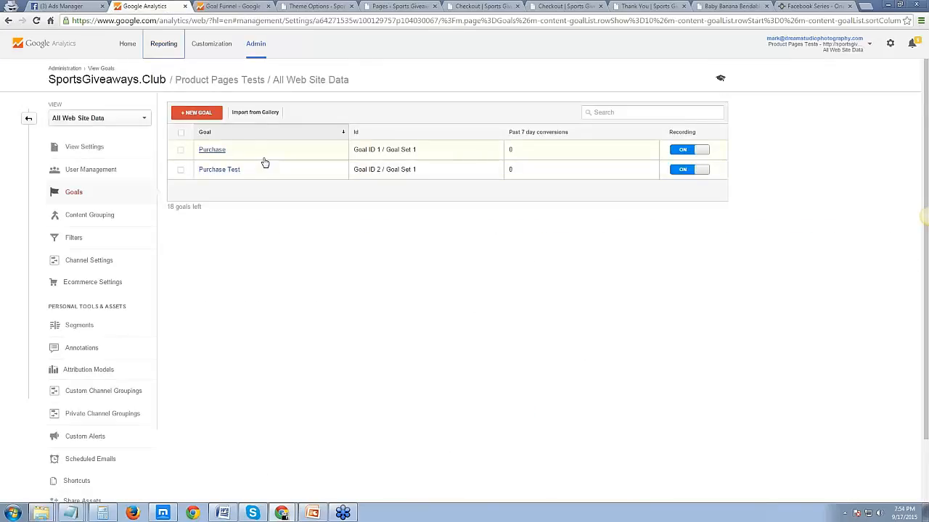
left_click(342, 516)
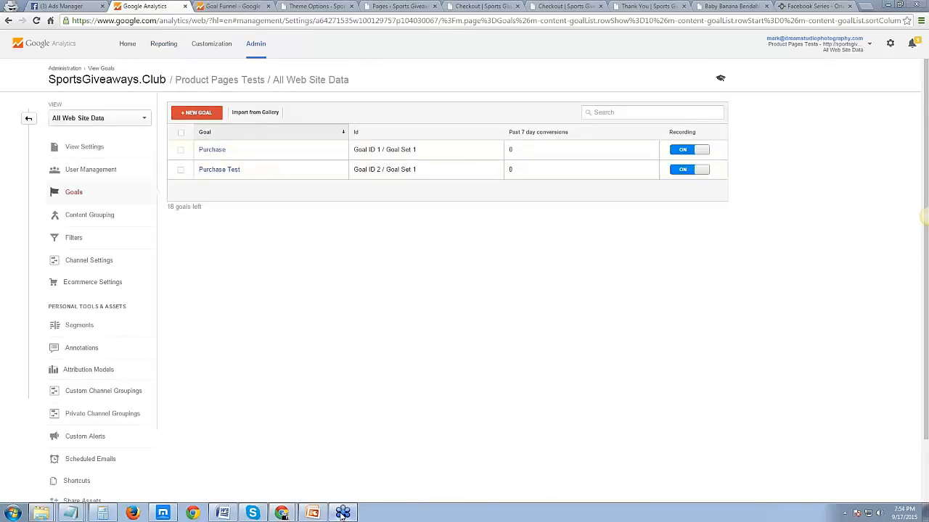
- Switch to PowerPoint, present the Google Analytics slide and the following link slide, and end the slide show
left_click(312, 513)
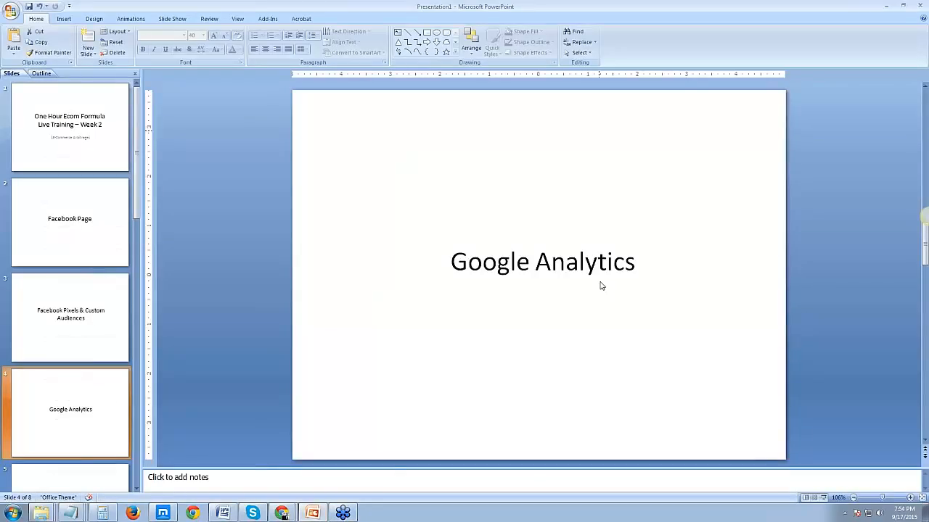
left_click(823, 498)
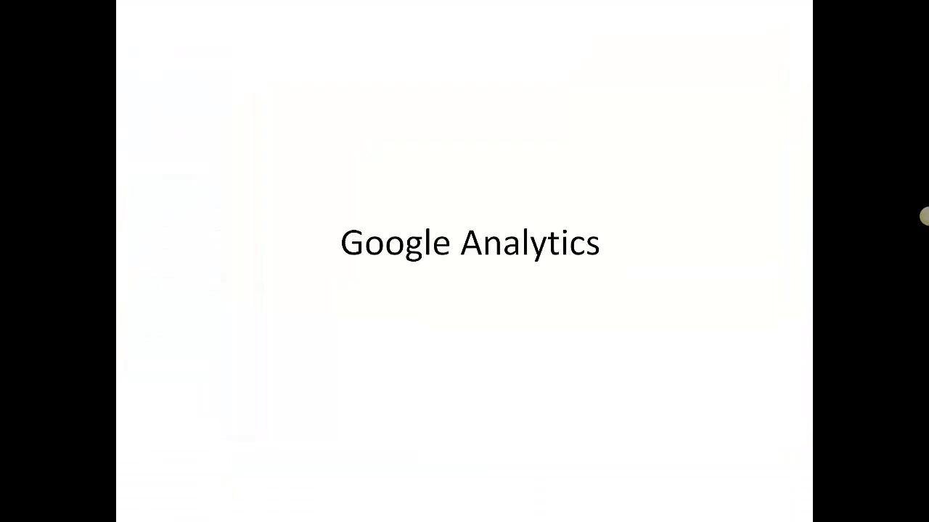
left_click(928, 216)
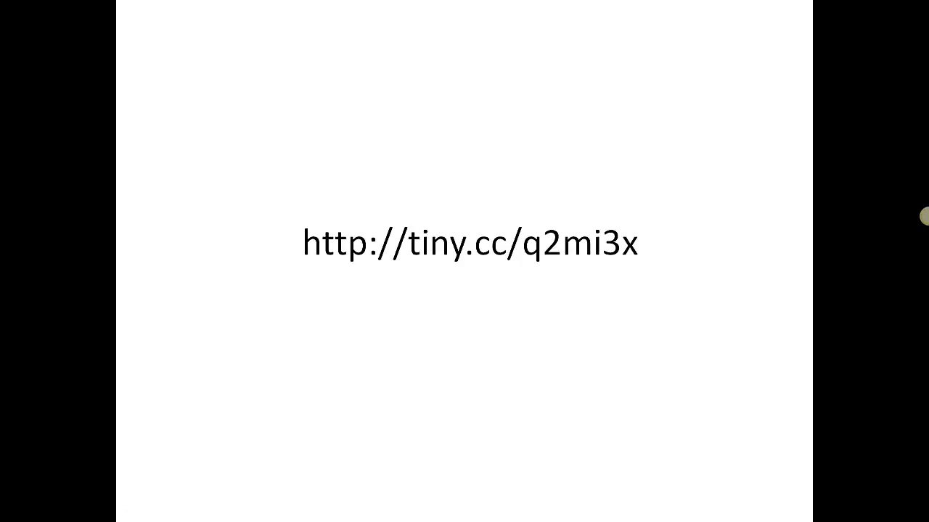
key("Escape")
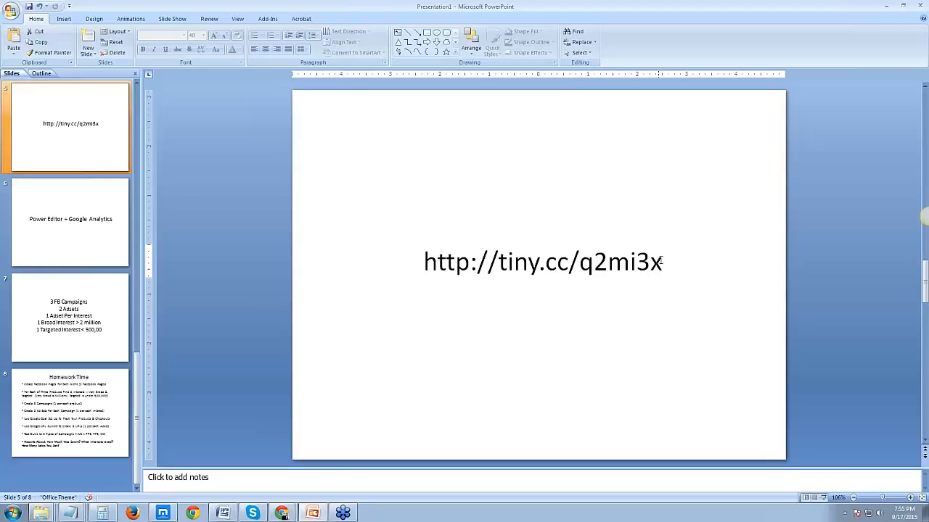
left_click_drag(662, 262, 455, 262)
key("ctrl+c")
right_click(281, 512)
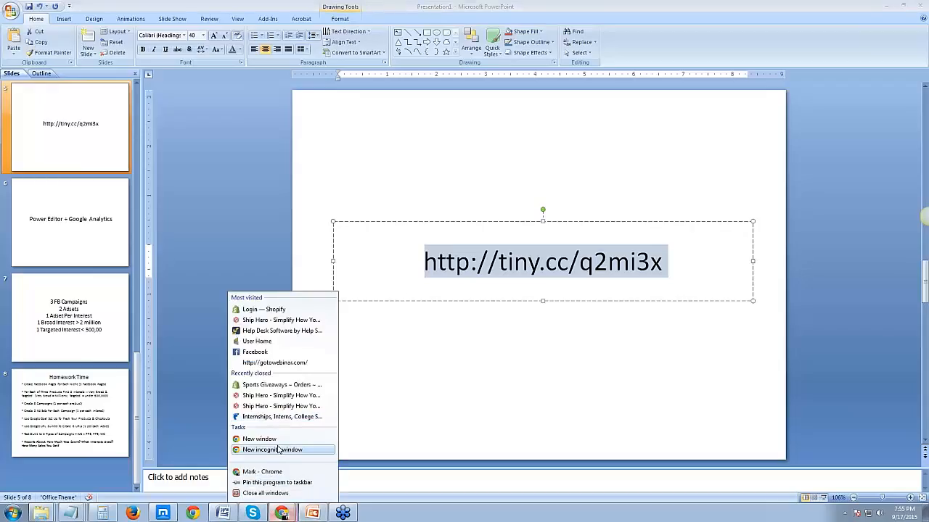
left_click(278, 450)
key("ctrl+v")
key("Return")
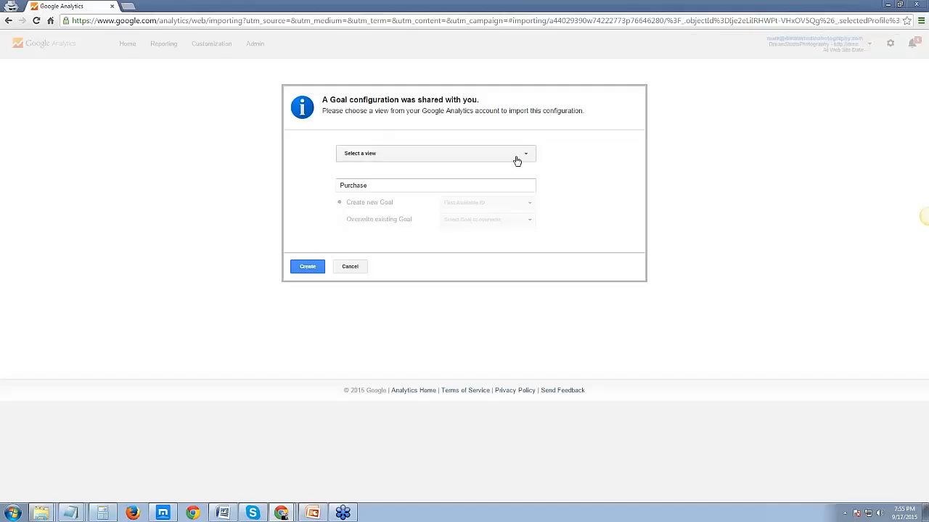
- Choose All Web Site Data under SportsGiveaways Club's Product Pages Tests as the view for importing the shared goal
left_click(511, 160)
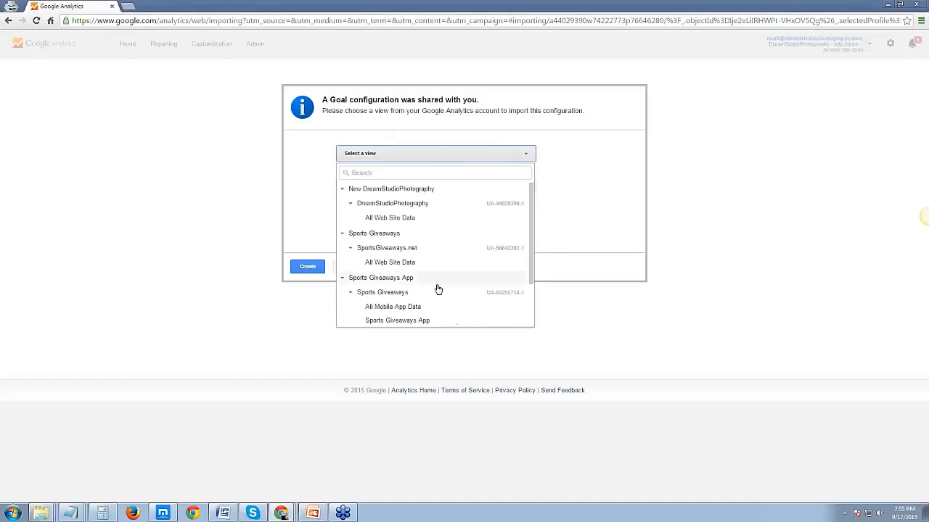
scroll(424, 256, "down", 2)
scroll(428, 253, "down", 1)
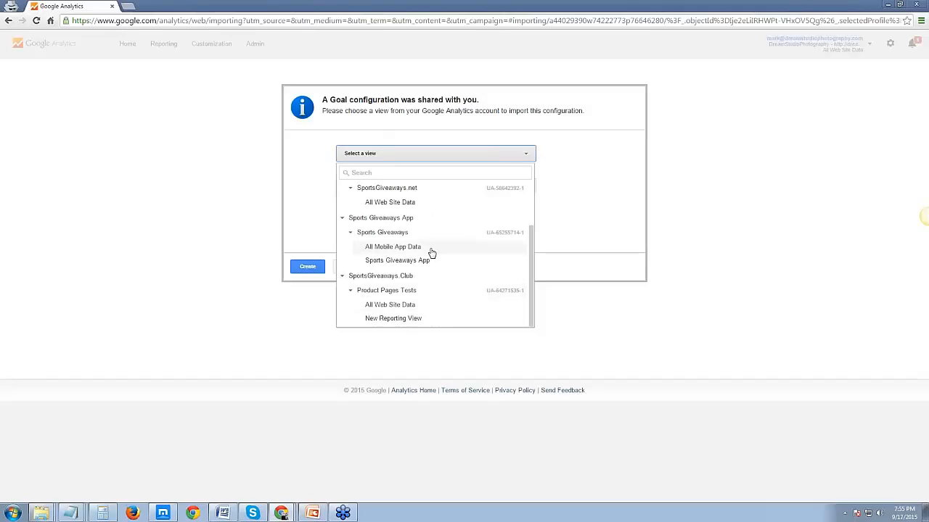
scroll(425, 263, "up", 2)
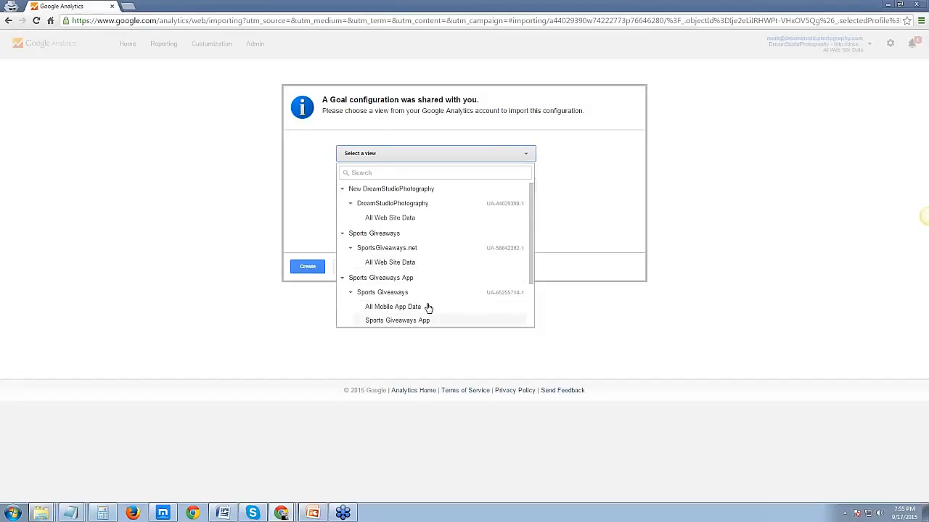
scroll(425, 239, "down", 2)
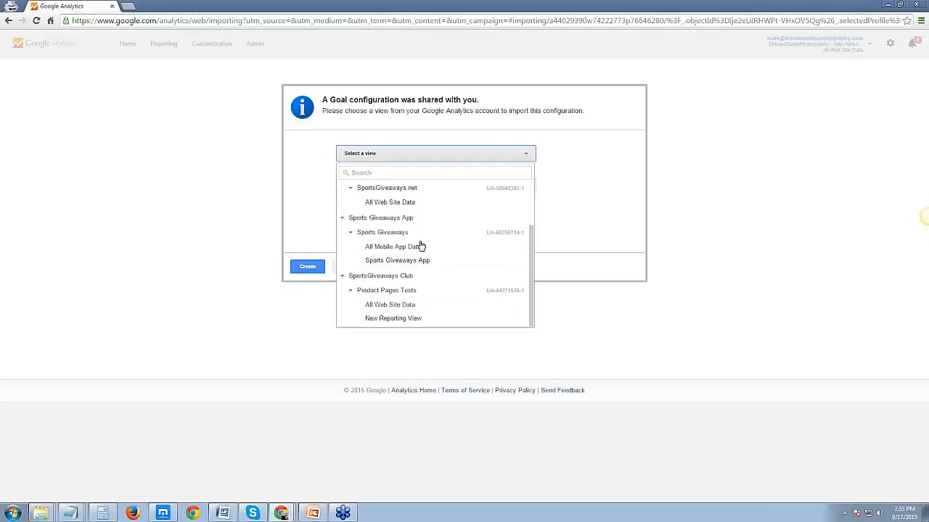
left_click(412, 306)
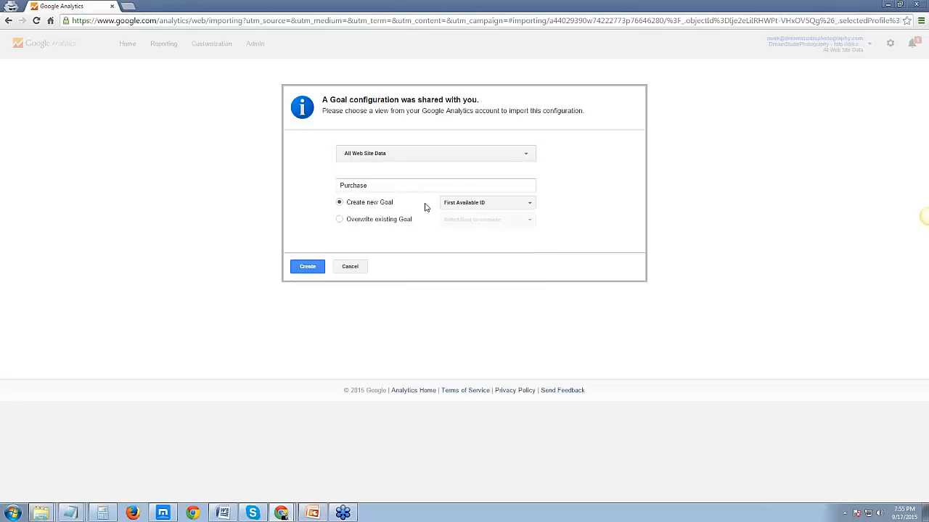
- Set the shared Purchase configuration to be created as a new goal with the First Available ID
left_click(474, 205)
left_click(475, 206)
left_click(475, 207)
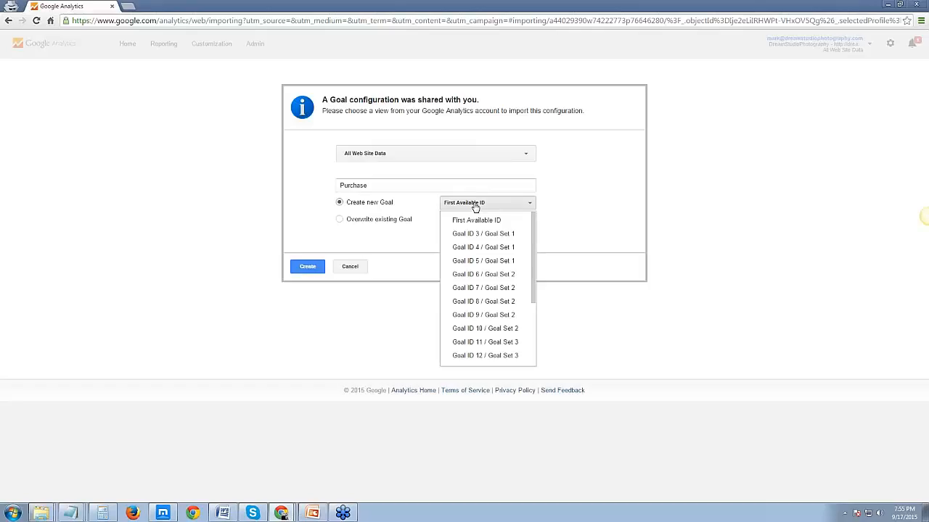
left_click(473, 221)
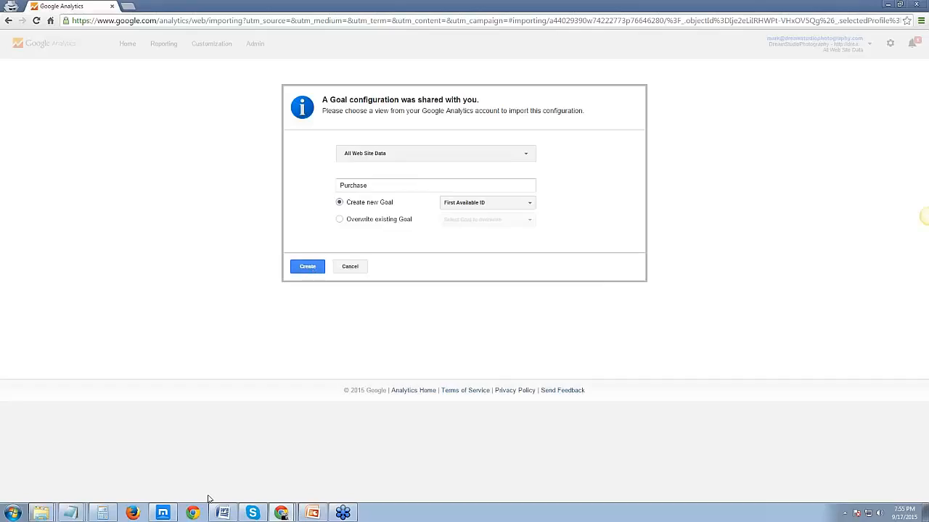
- In the original Analytics window, select the Purchase and Purchase Test goals and turn off recording for both
mouse_move(282, 513)
left_click(269, 475)
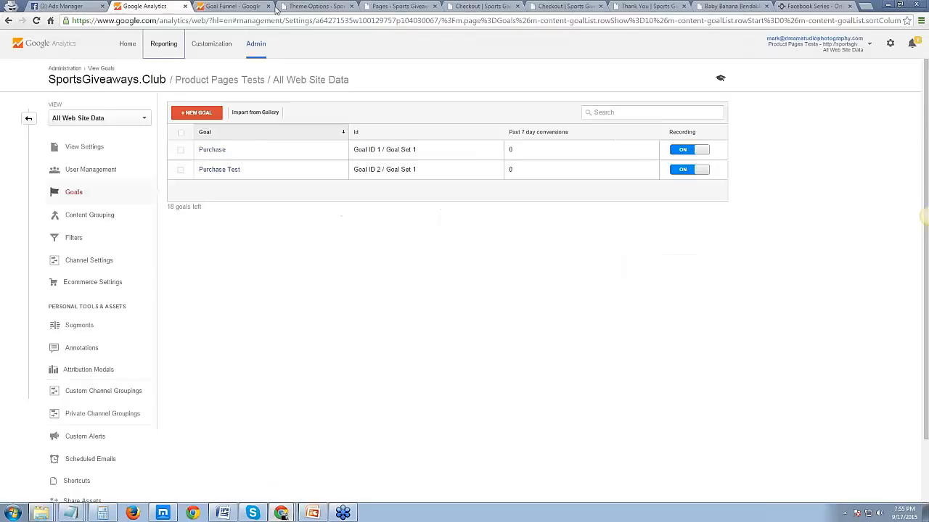
left_click(181, 150)
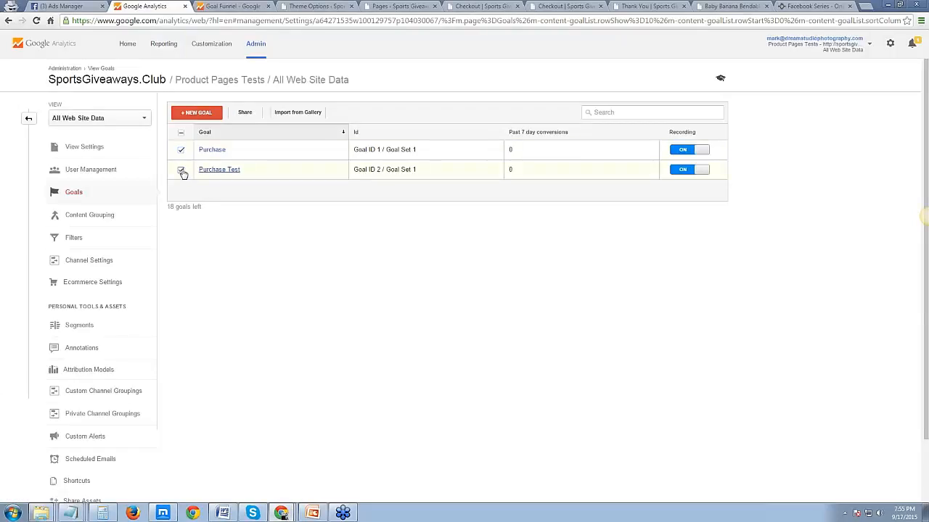
left_click(702, 150)
left_click(693, 169)
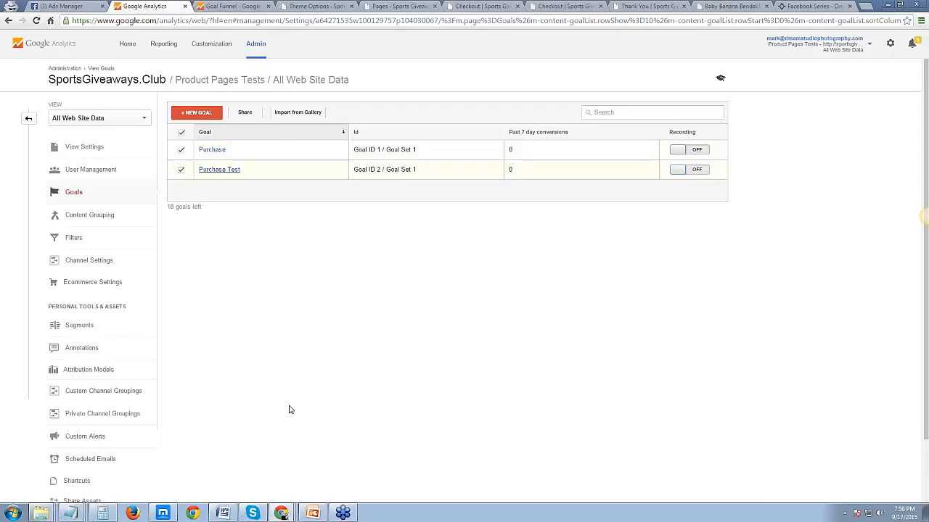
- Return to the goal import window, create the shared Purchase goal, and finish its setup
mouse_move(282, 512)
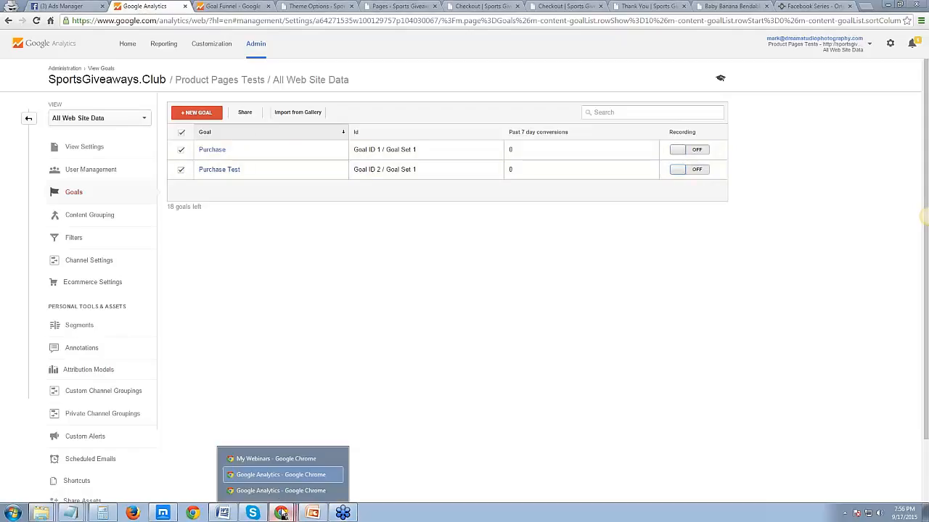
left_click(279, 491)
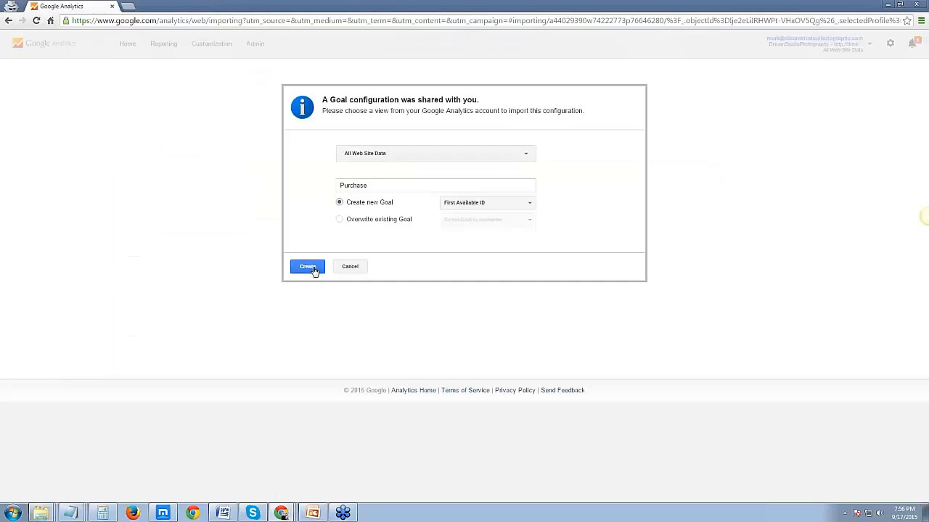
left_click(309, 267)
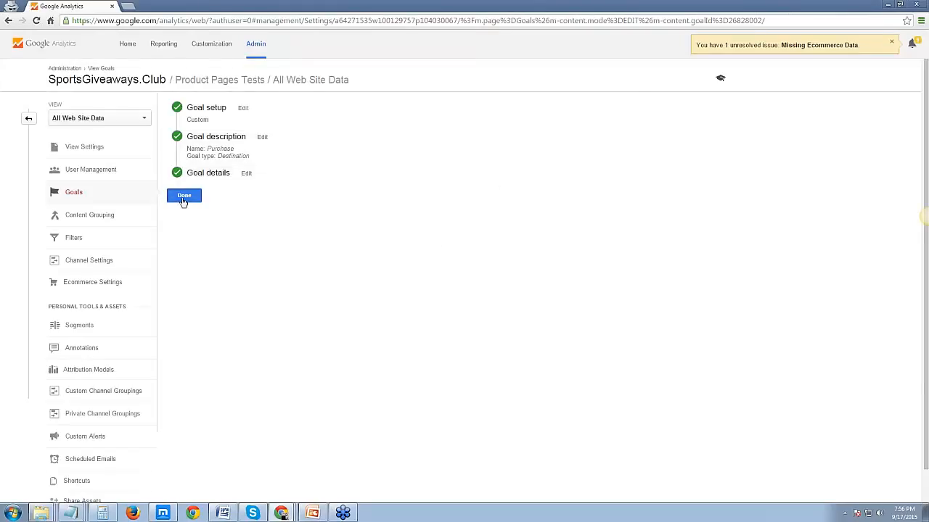
left_click(183, 197)
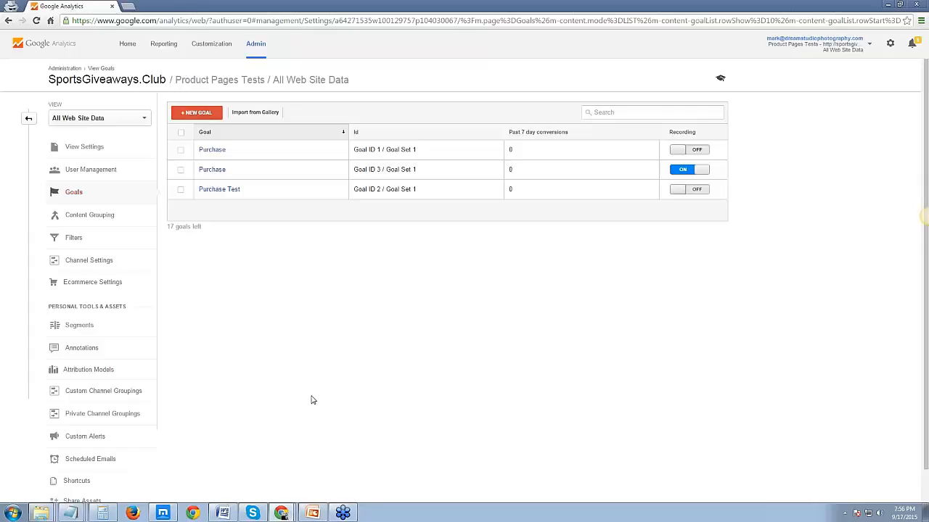
- Switch to PowerPoint to view the shared goal link again, and return to the Analytics goals list
left_click(313, 513)
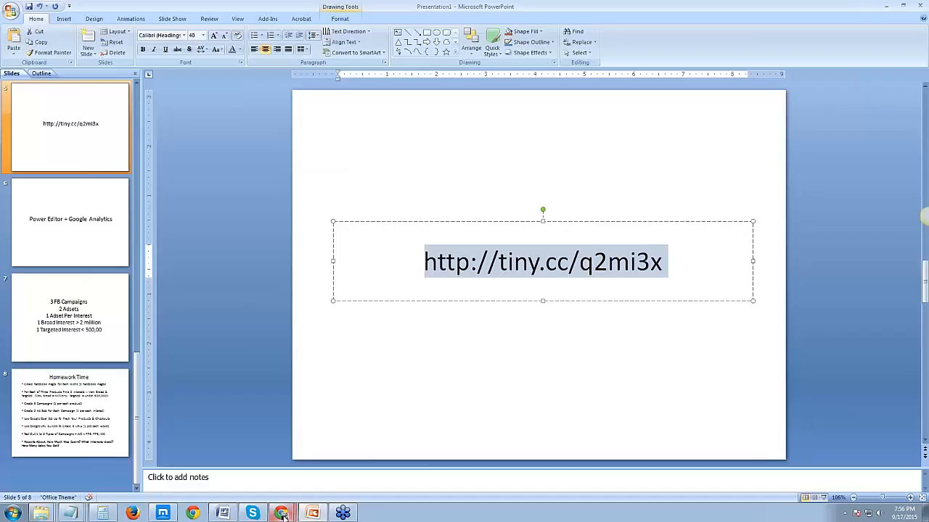
mouse_move(282, 513)
left_click(276, 487)
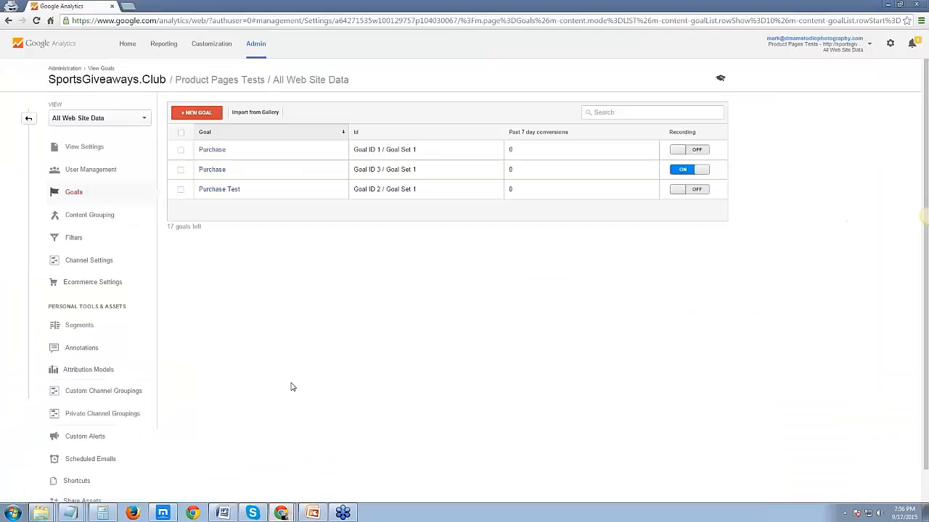
- Review the imported Purchase goal's destination and Checkout funnel page in its goal details, and return to the goals list
left_click(212, 170)
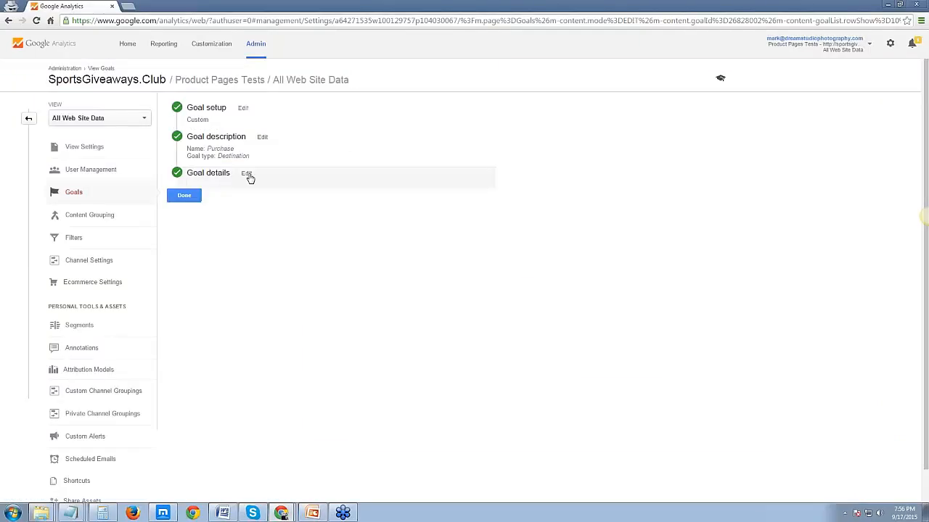
left_click(249, 175)
triple_click(392, 330)
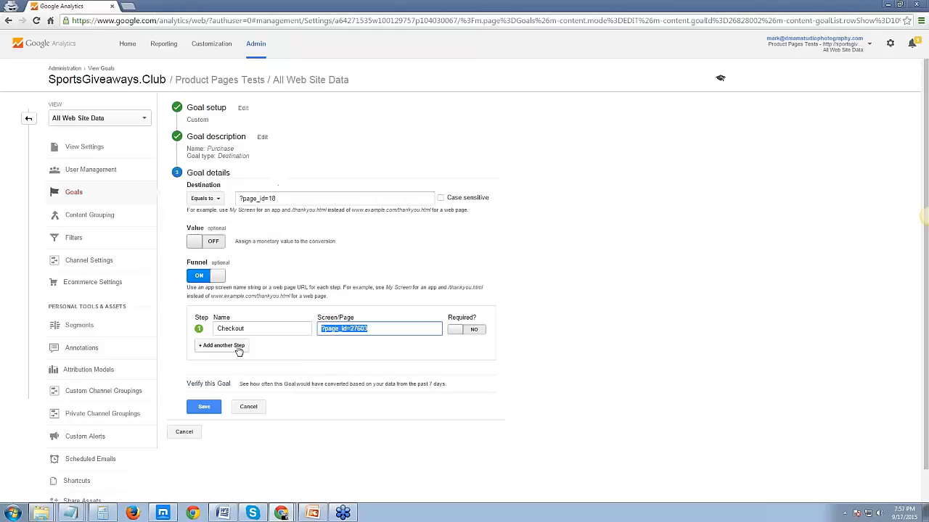
left_click(9, 22)
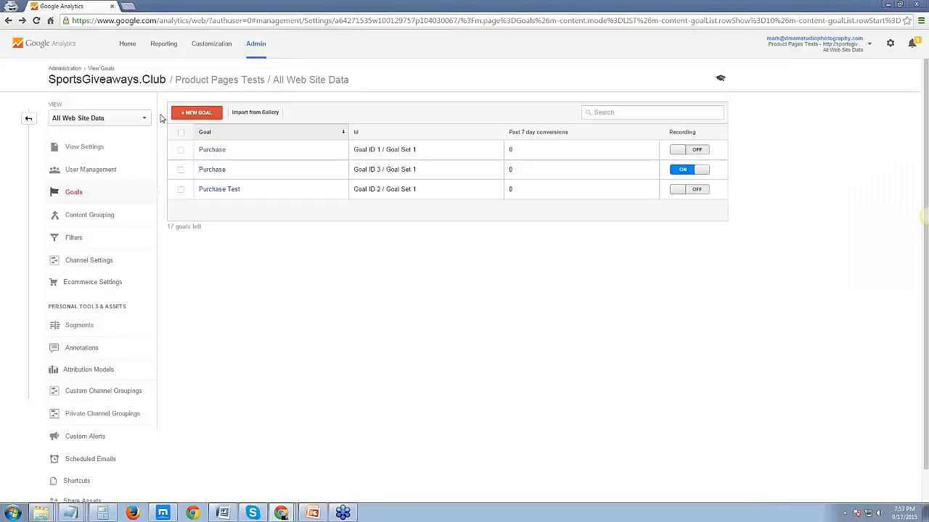
left_click(22, 20)
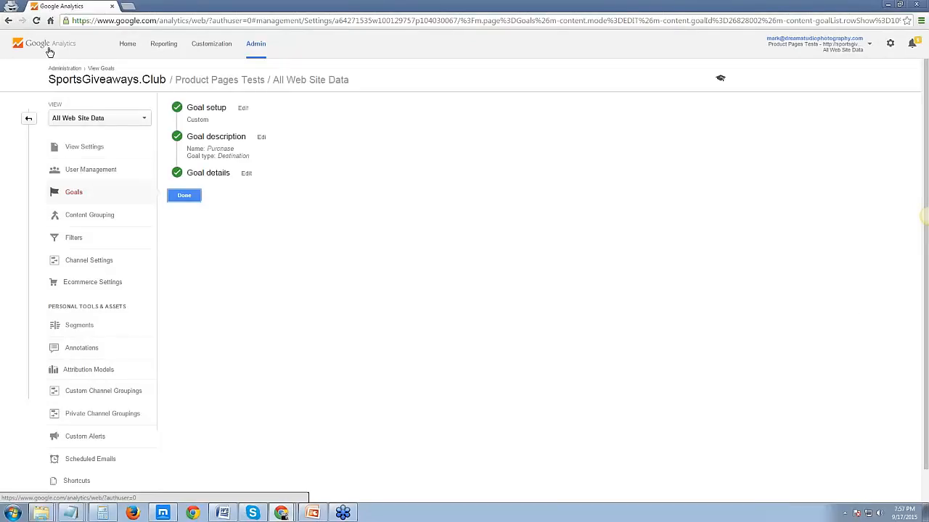
left_click(9, 21)
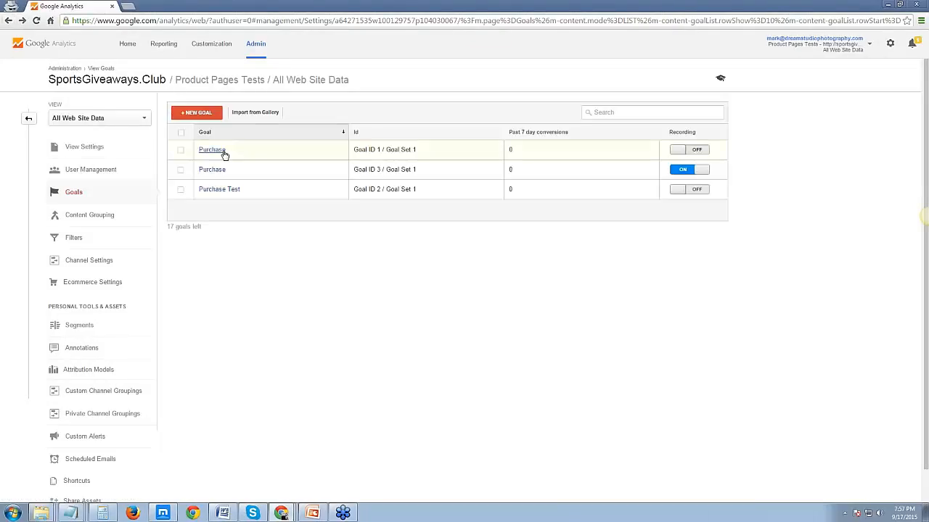
- Turn off recording for the imported Purchase goal and turn it on for the Purchase Test goal
left_click(703, 174)
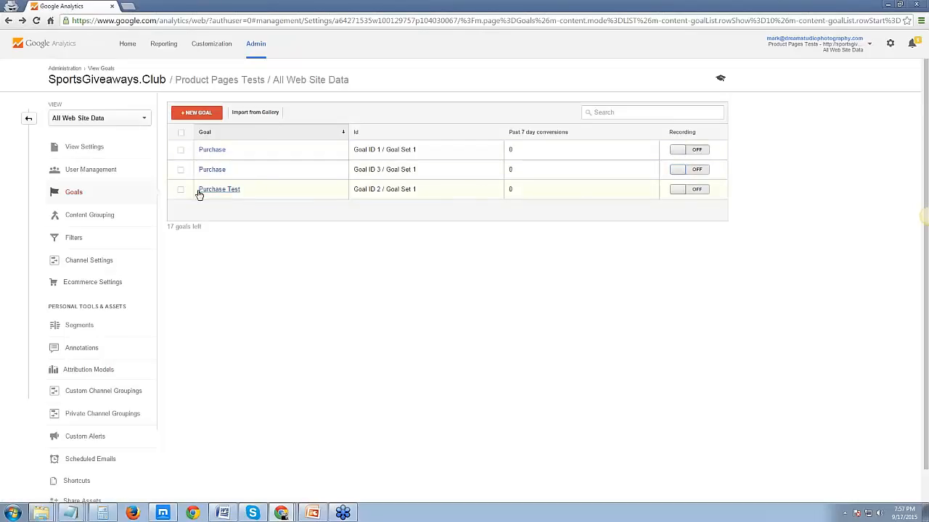
left_click(701, 189)
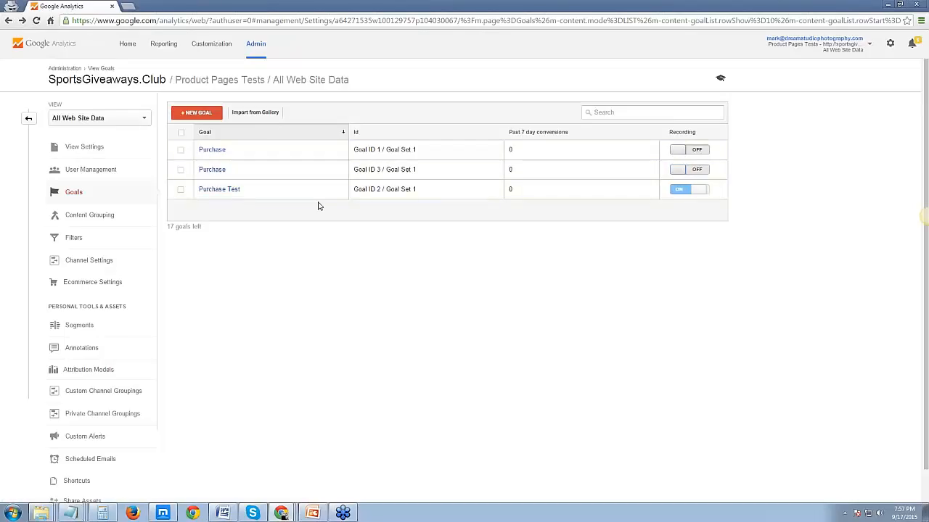
- Open the Purchase Test goal, look over the templates in its goal setup, and keep the Custom option
left_click(231, 190)
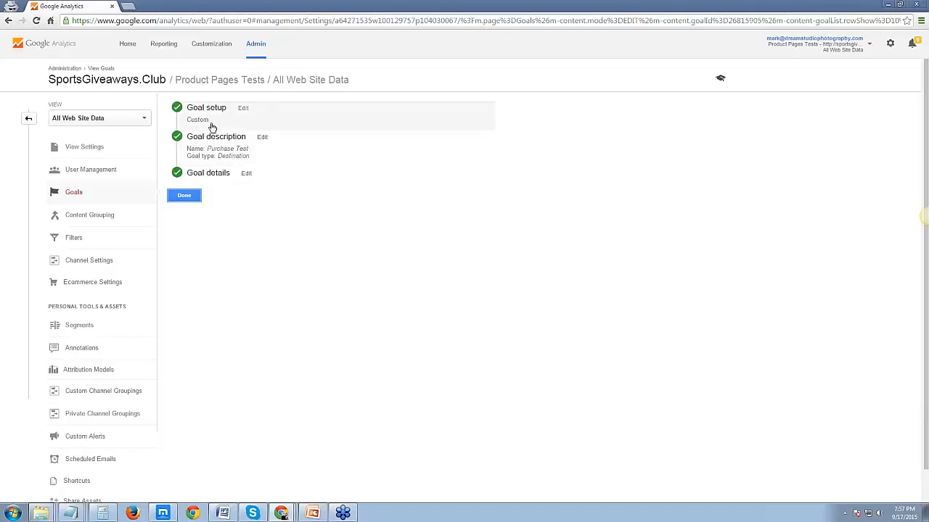
left_click(242, 109)
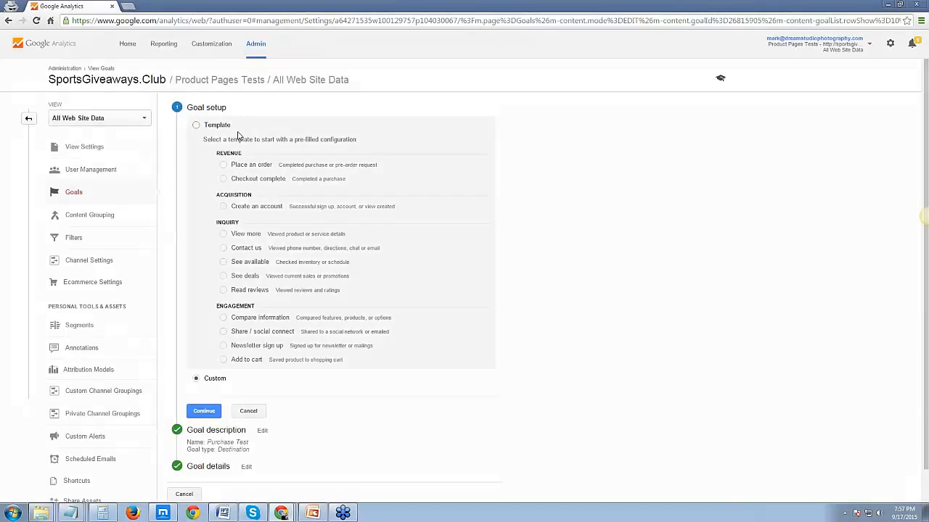
left_click(203, 411)
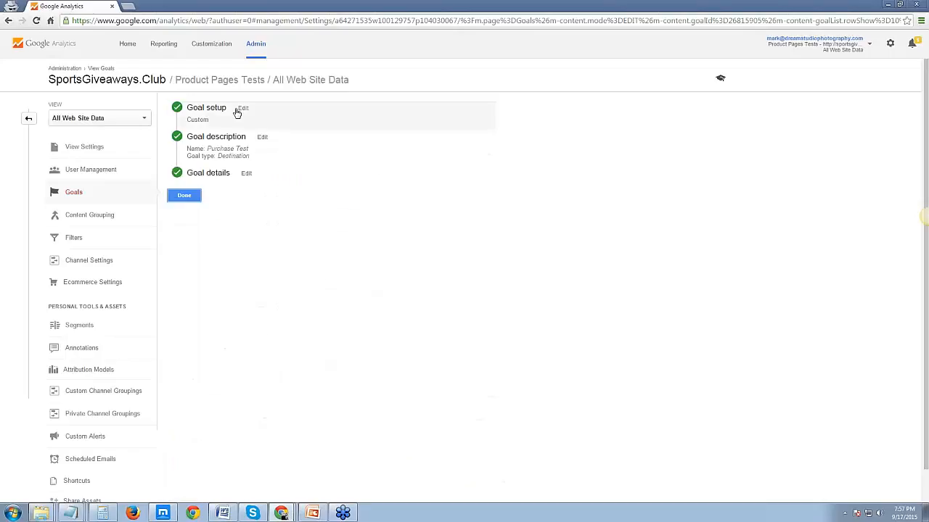
- Rename the Purchase Test goal as Purchase Template and save it with its destination and funnel details as they are
left_click(263, 137)
double_click(232, 163)
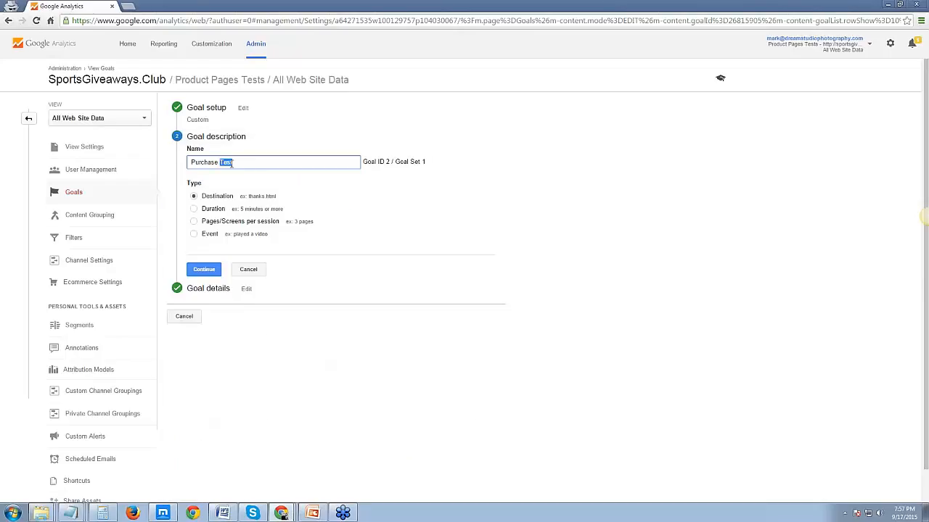
type("Template")
left_click(202, 269)
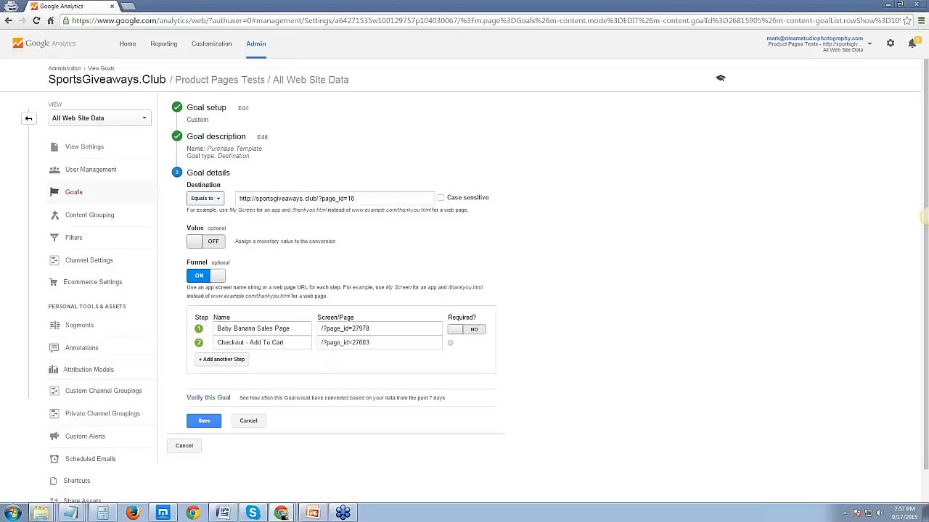
left_click(214, 417)
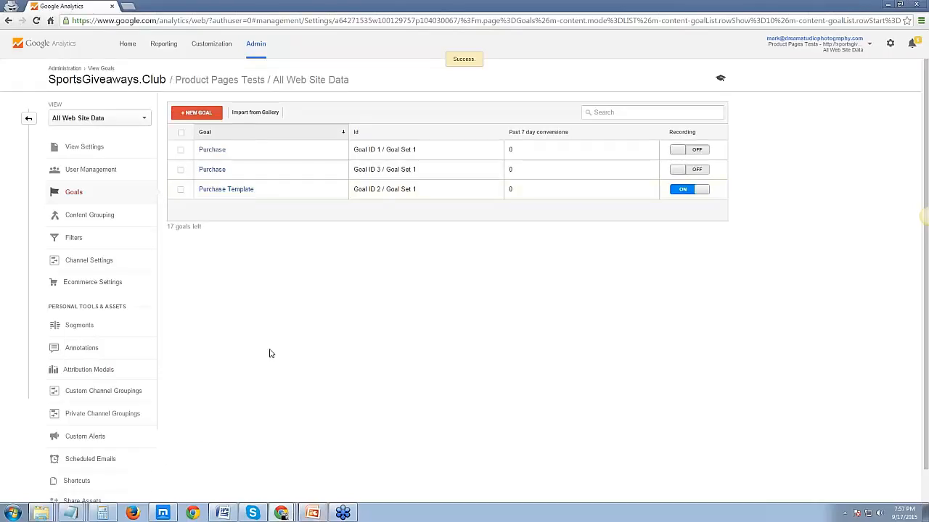
- Generate a share template link for the Purchase Template goal and copy it
left_click(182, 191)
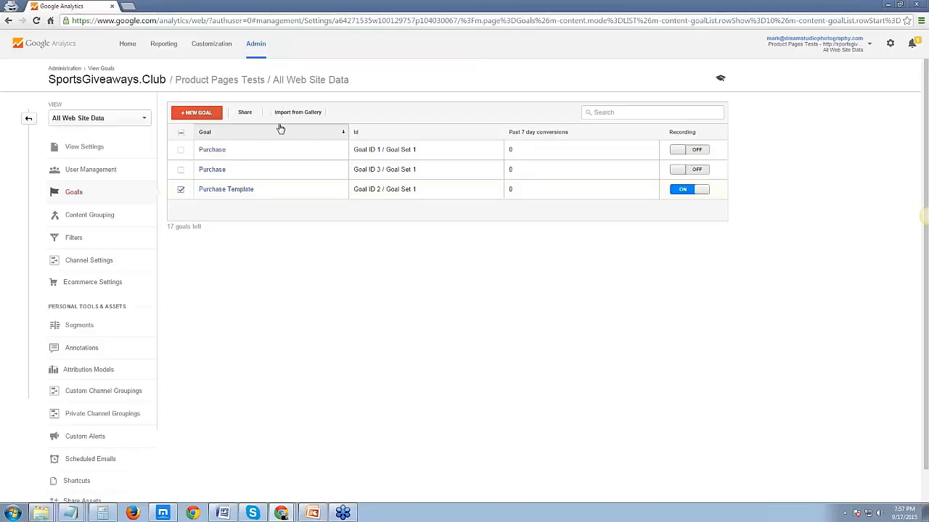
left_click(246, 114)
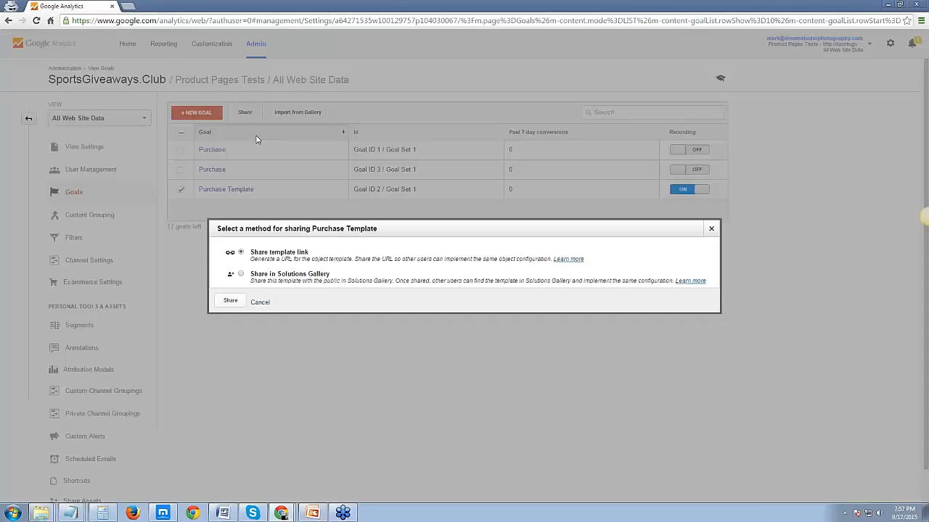
left_click(230, 300)
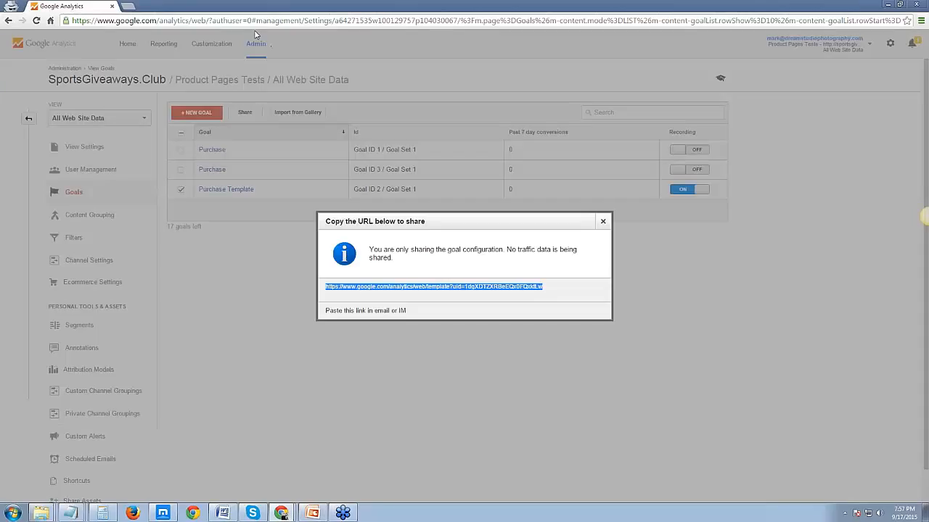
- Search the web for "tiny url" in a new browser tab and open the TinyURL.com site
key("ctrl+shift+n")
type("tiny ")
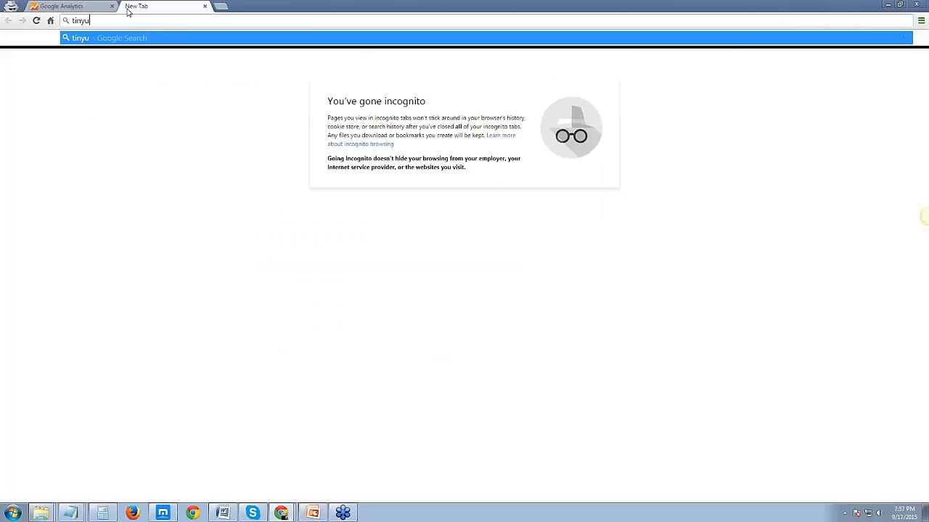
type("ict")
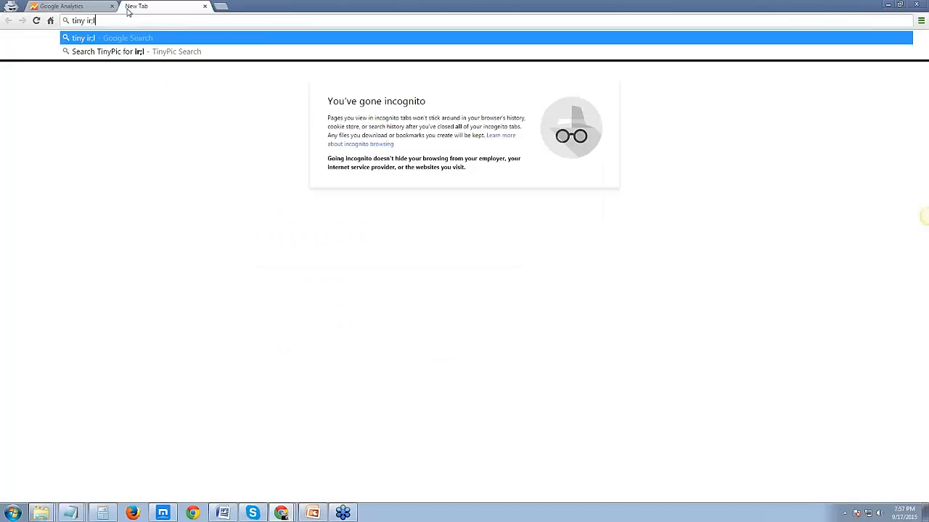
key("BackSpace")
key("BackSpace")
key("BackSpace")
type("i")
key("BackSpace")
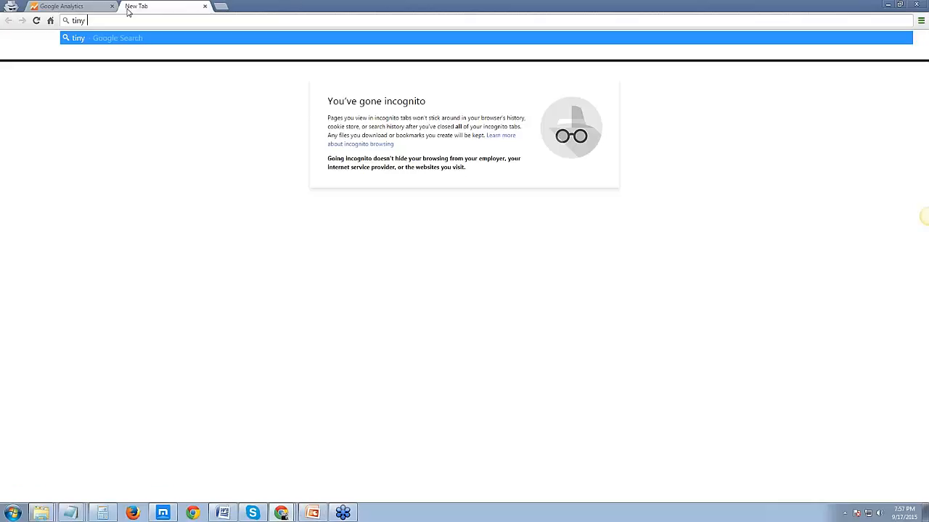
type("url")
key("Return")
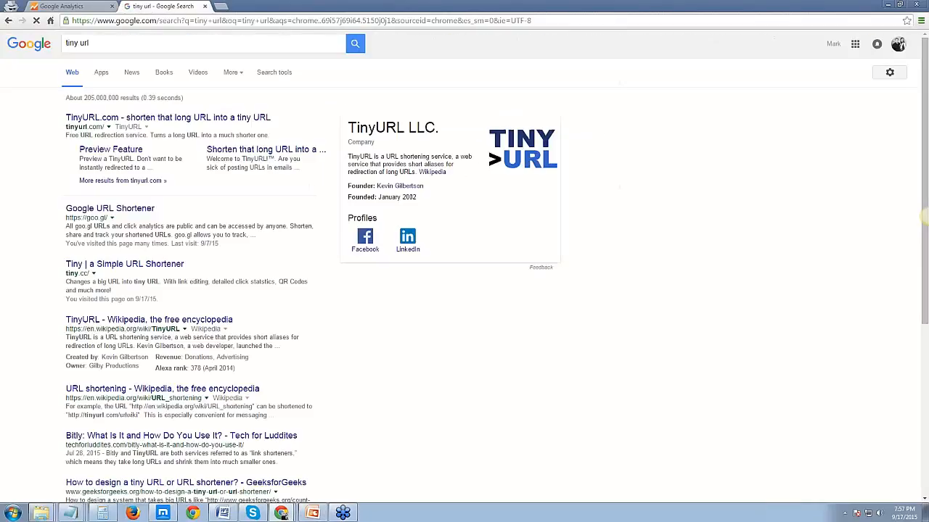
left_click(149, 118)
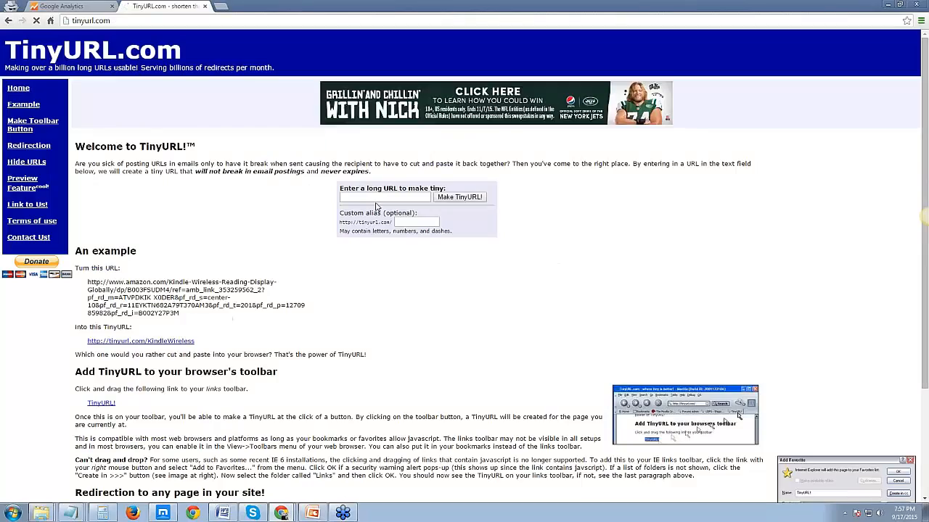
- Create a TinyURL from the copied goal template link and copy the shortened address
key("ctrl+v")
left_click(459, 197)
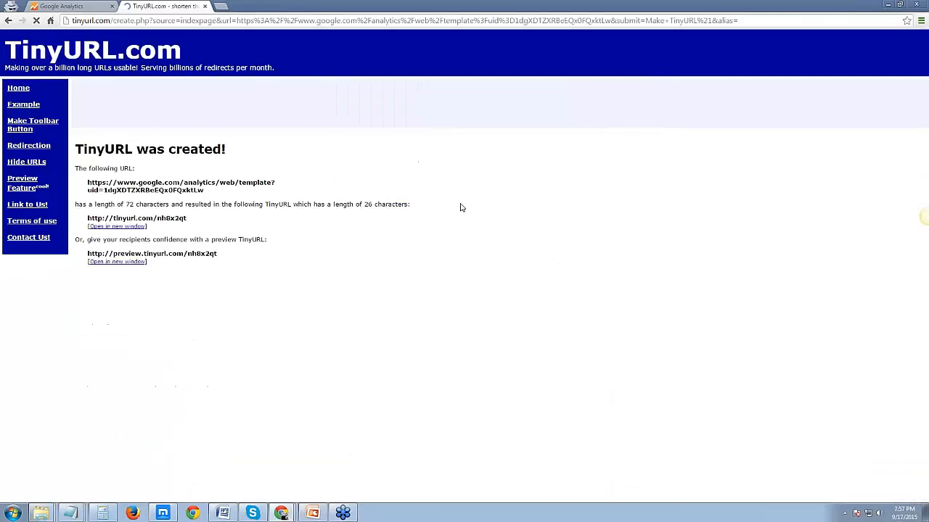
left_click_drag(187, 218, 85, 218)
key("ctrl+c")
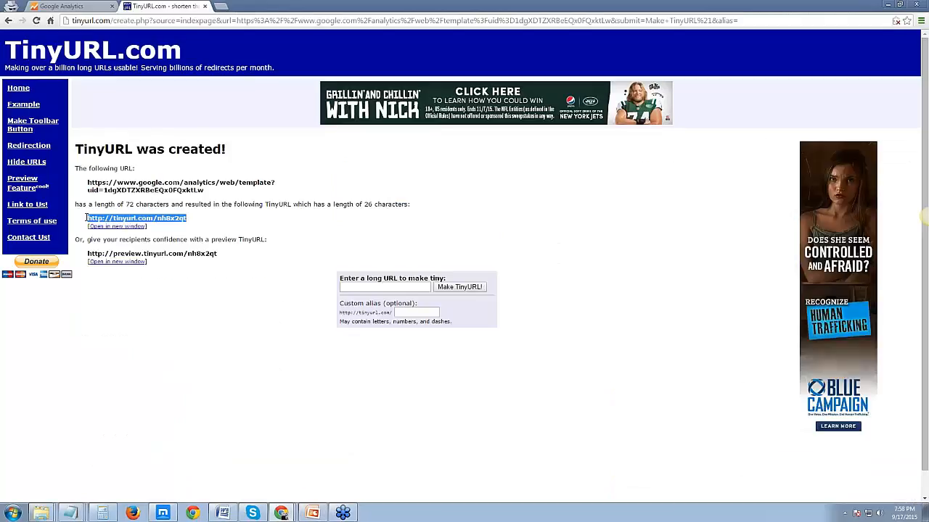
left_click(312, 512)
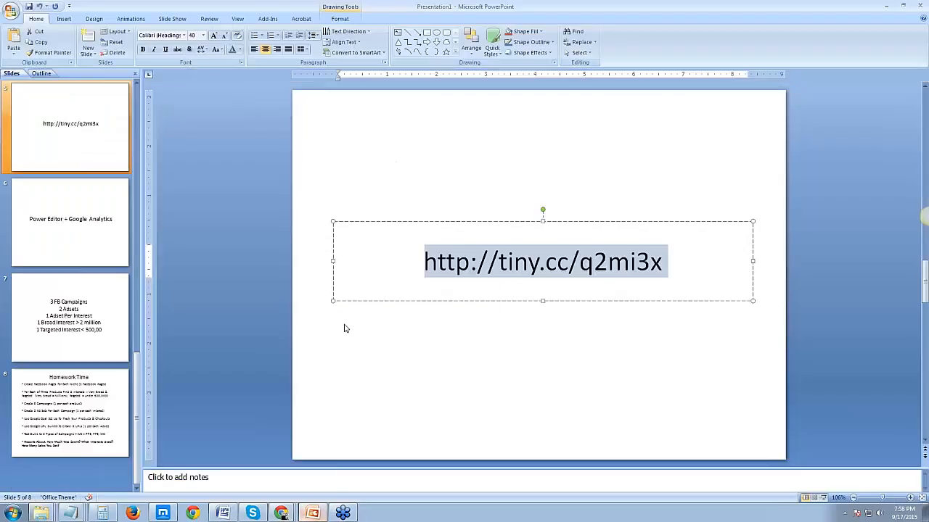
key("ctrl+v")
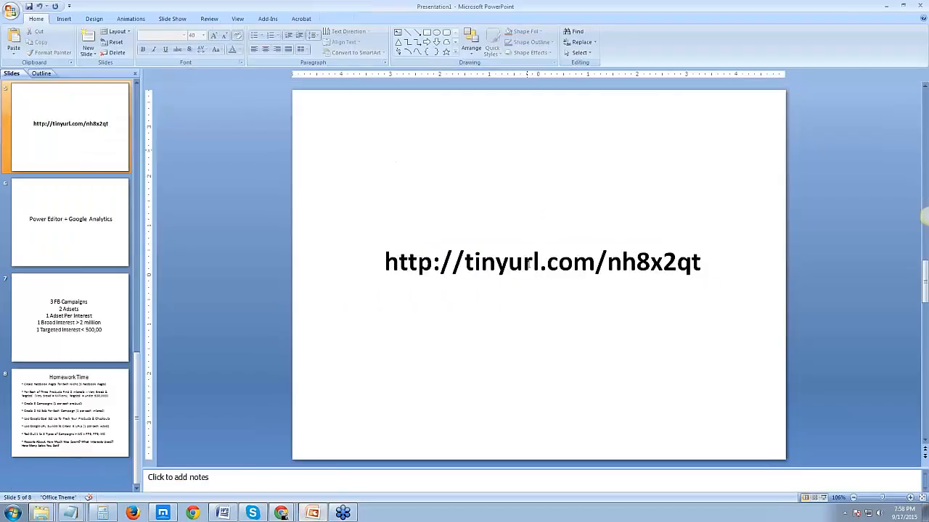
key("ctrl+a")
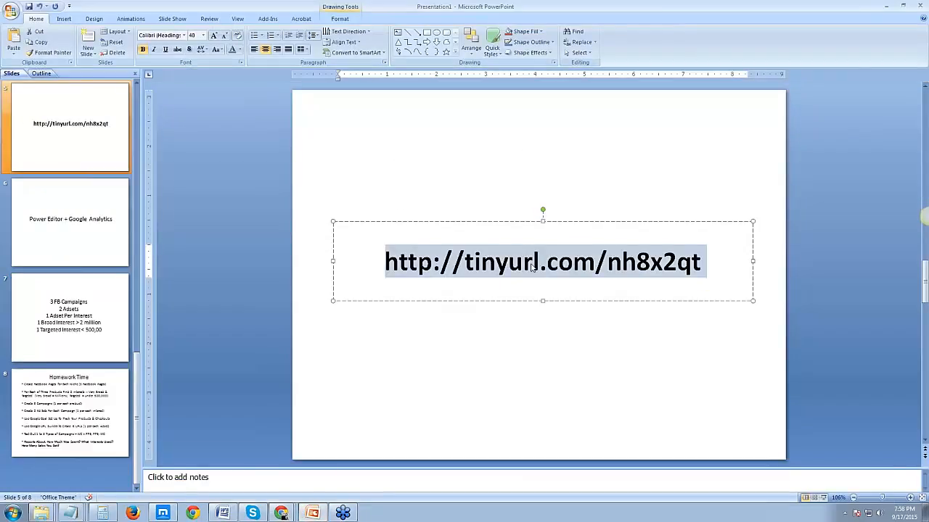
left_click(925, 186)
left_click(569, 394)
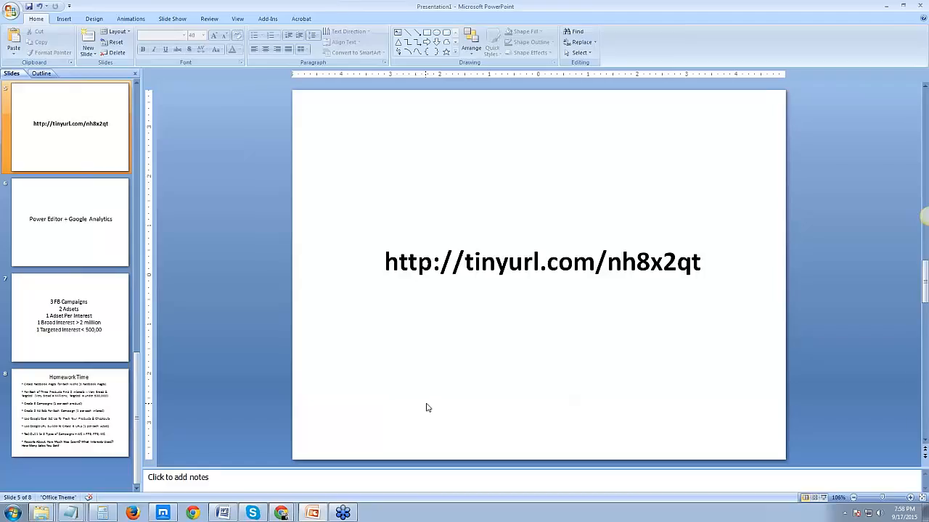
- Switch to the Google Analytics window in Chrome, review the Purchase Template goal's destination and funnel details, and return to the goals list without saving
mouse_move(277, 510)
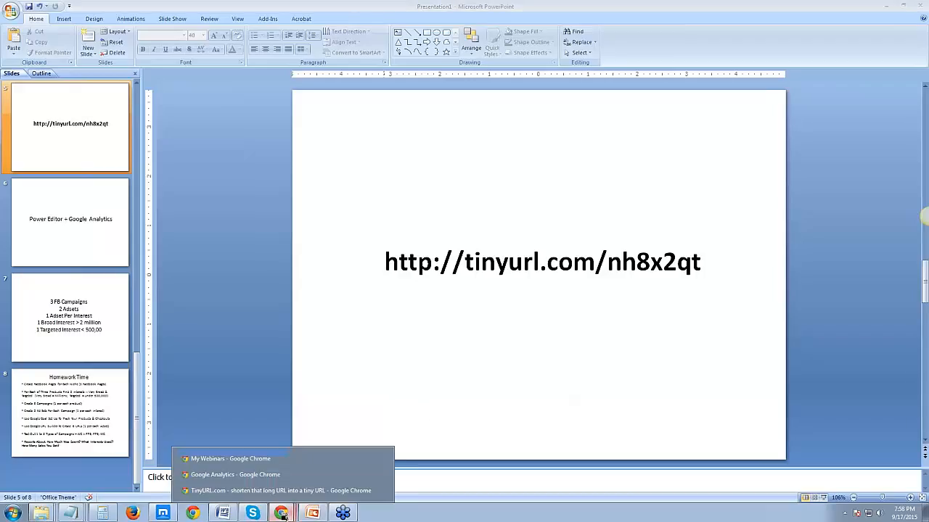
left_click(262, 478)
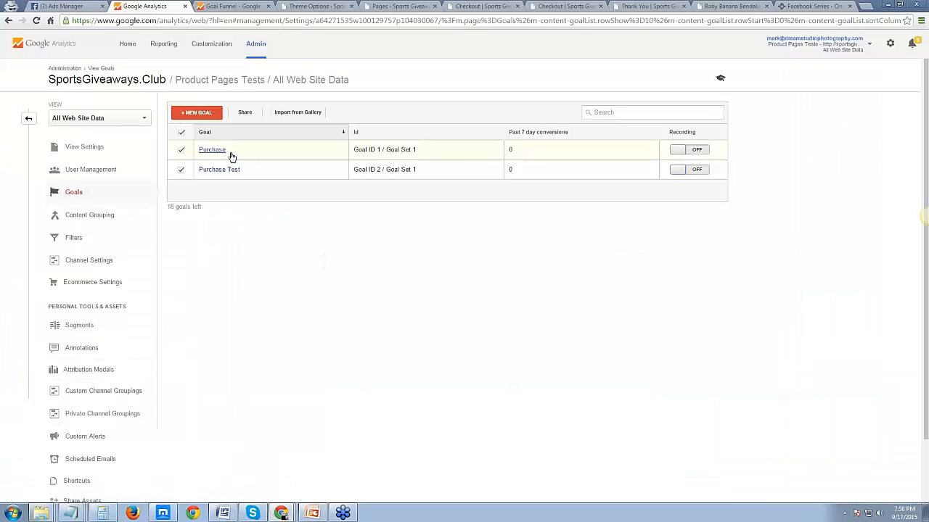
left_click(237, 6)
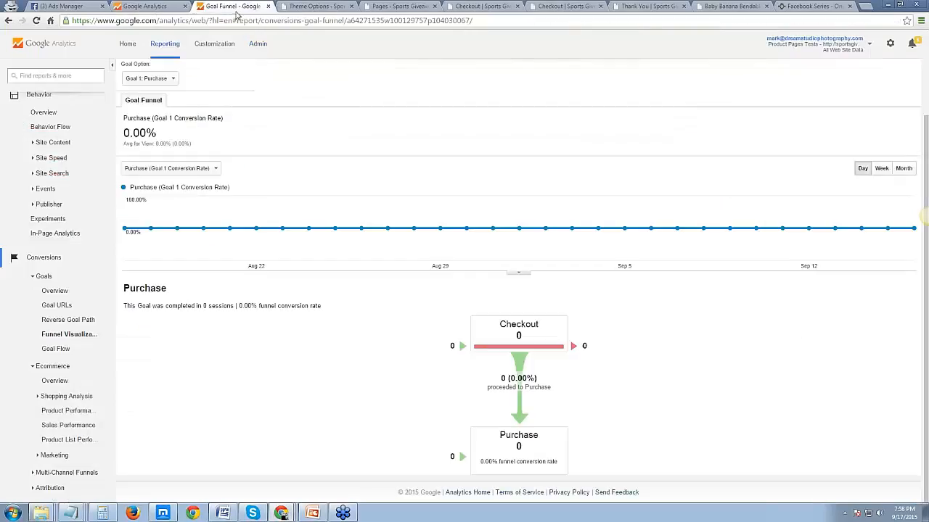
left_click(155, 7)
left_click(7, 21)
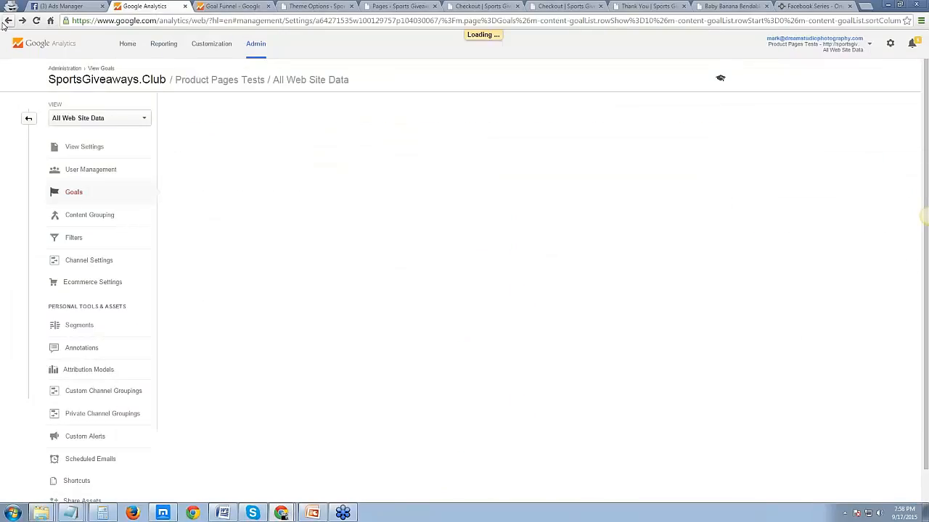
left_click(246, 174)
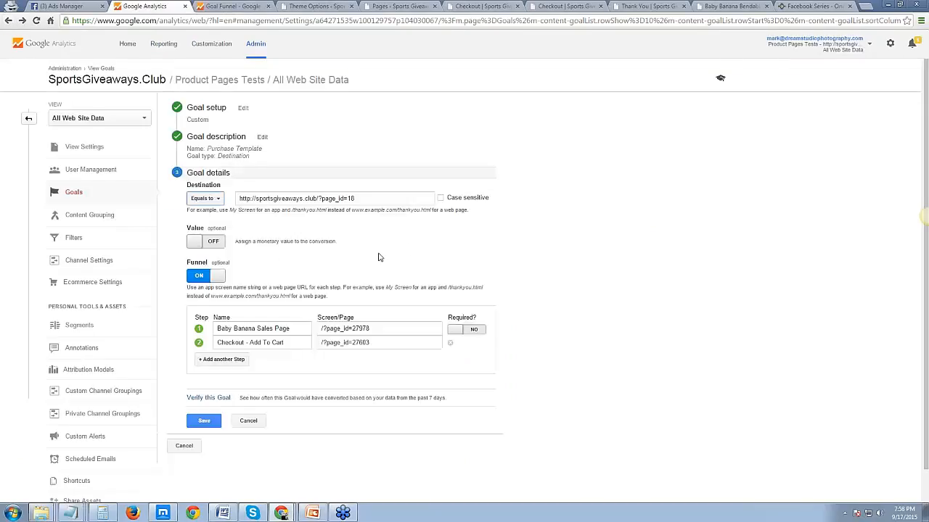
left_click_drag(360, 201, 146, 198)
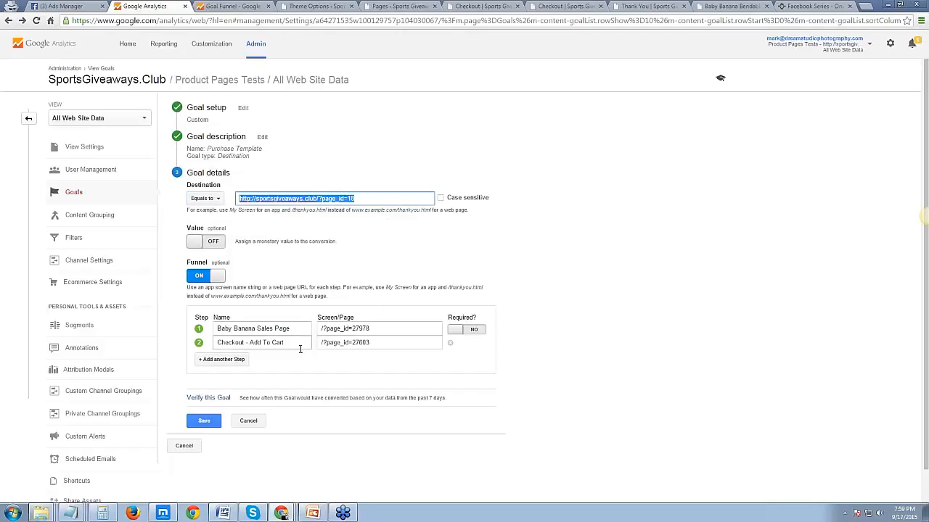
left_click(248, 421)
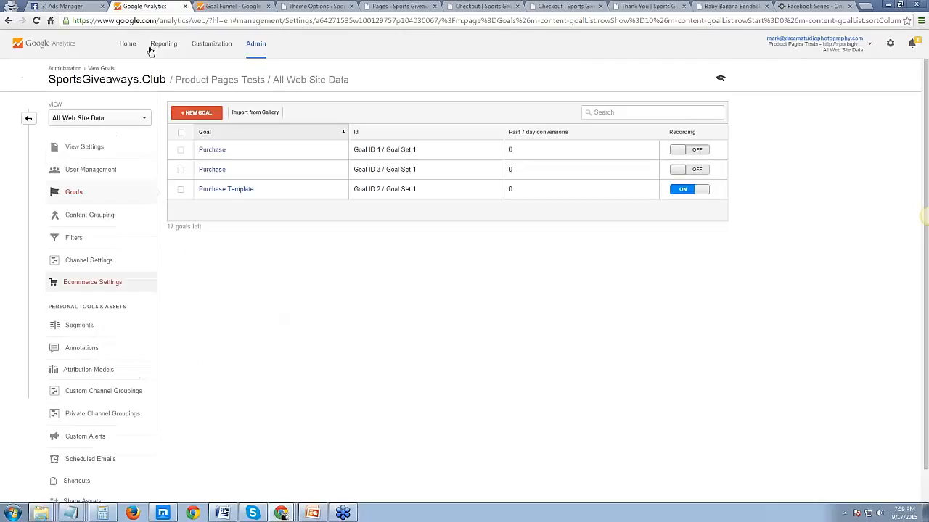
- View the Real-Time overview report and the Audience Overview report
left_click(163, 45)
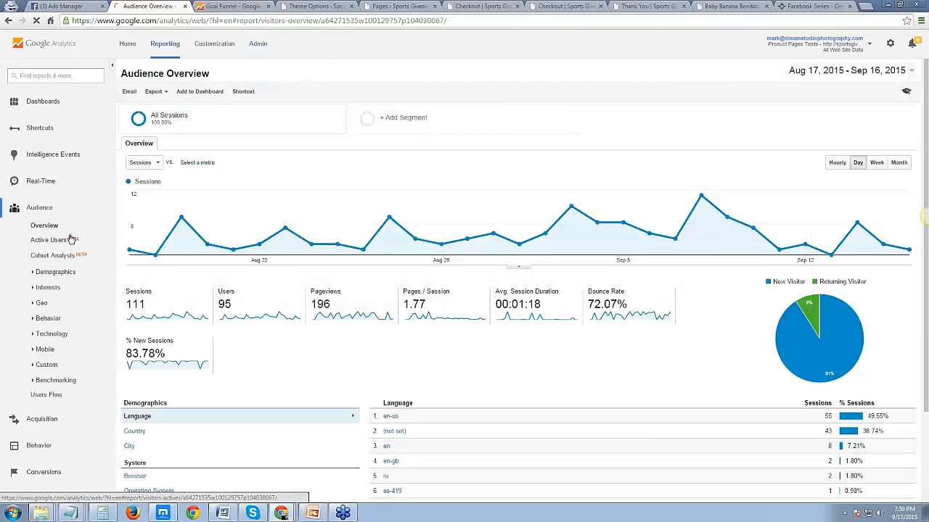
left_click(61, 184)
left_click(48, 199)
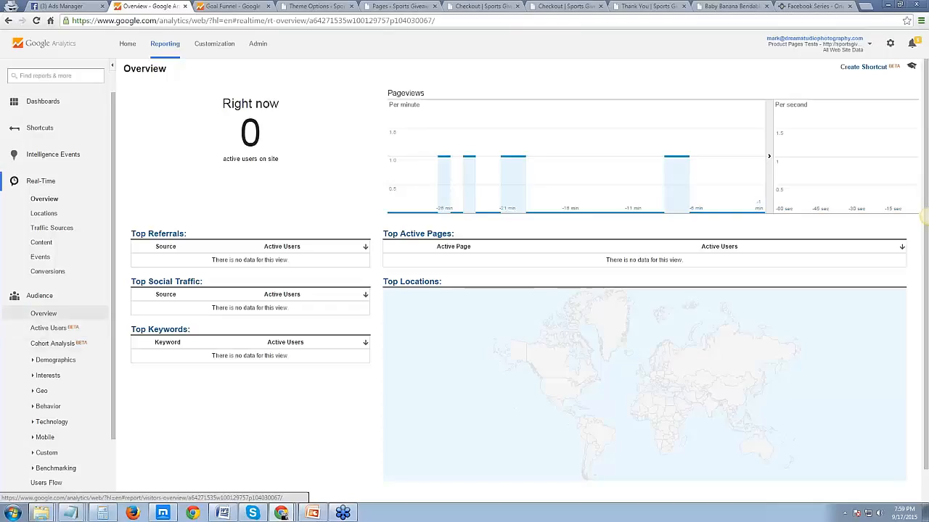
left_click(55, 314)
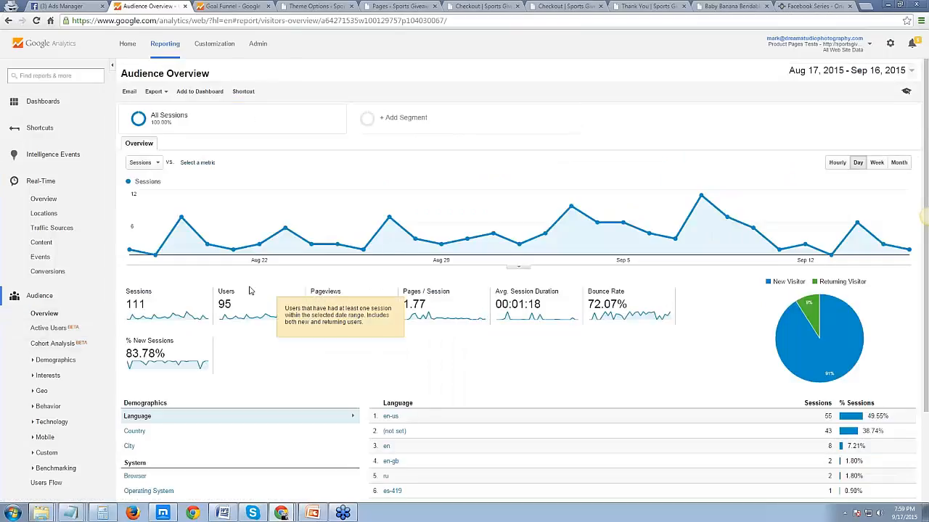
- View the Demographics overview and the Age report with its Ecommerce metrics
left_click(58, 360)
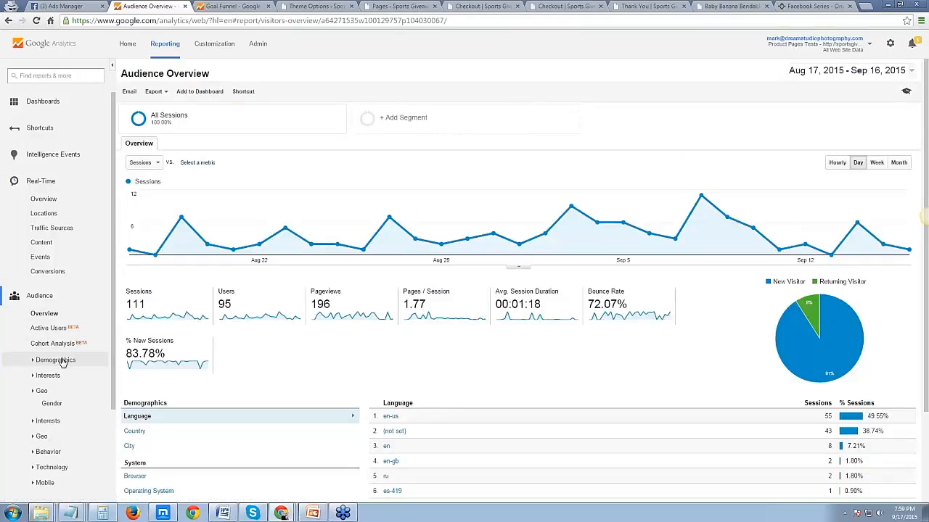
left_click(61, 378)
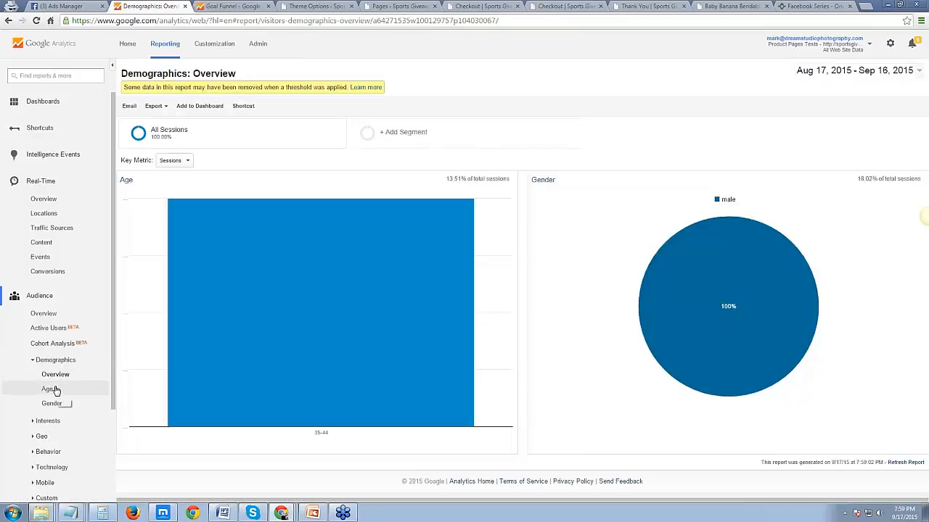
left_click(54, 388)
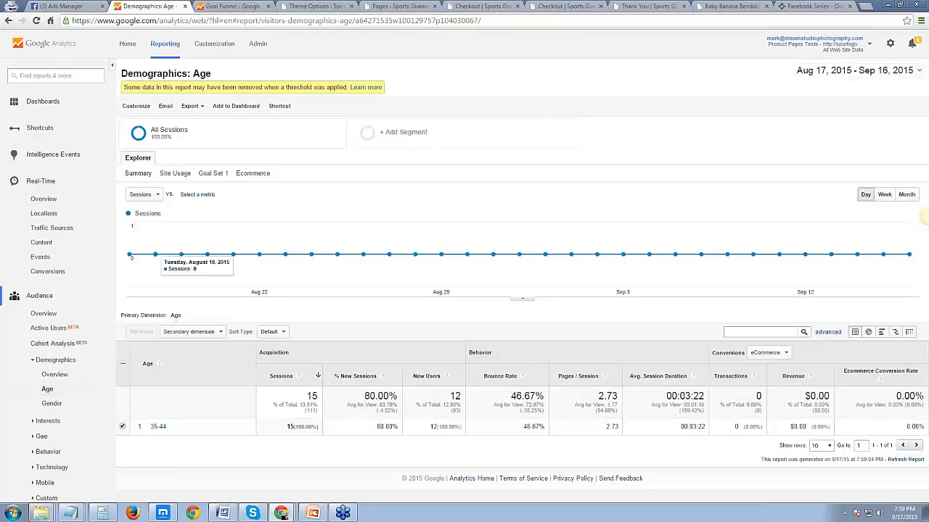
left_click(254, 174)
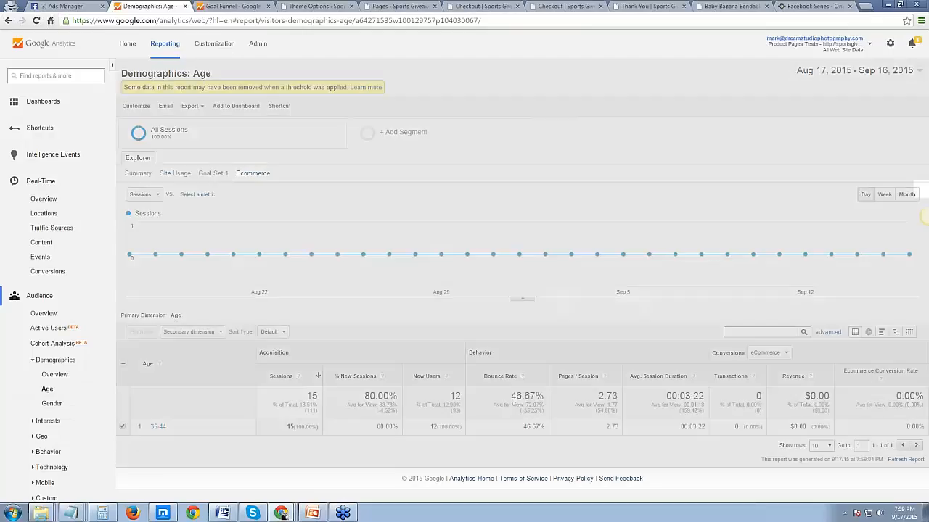
- View the Geo Location report with Ecommerce metrics and drill down to the United States on the map
scroll(53, 334, "down", 3)
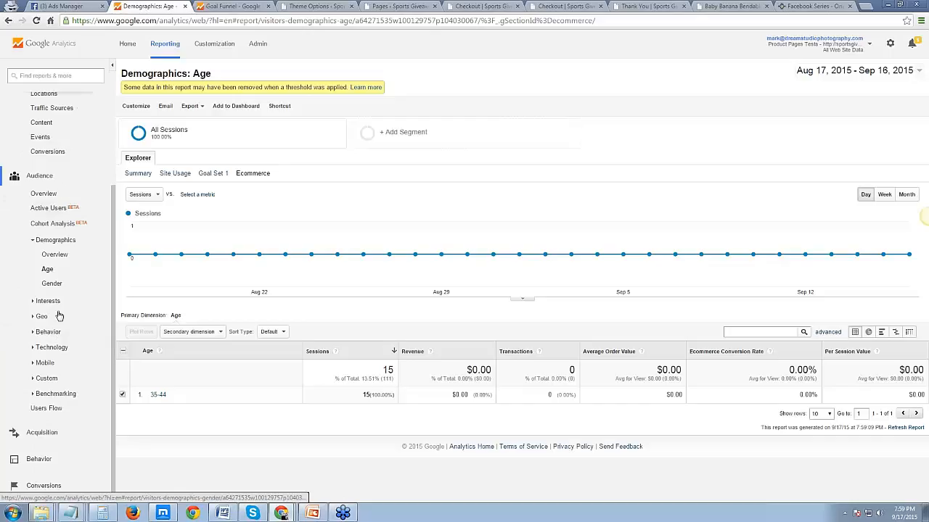
left_click(44, 317)
left_click(58, 344)
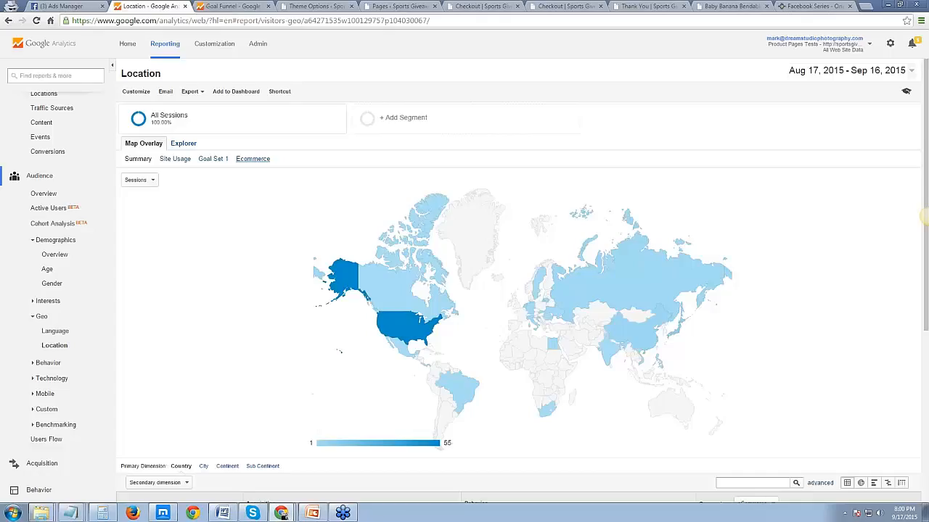
left_click(252, 159)
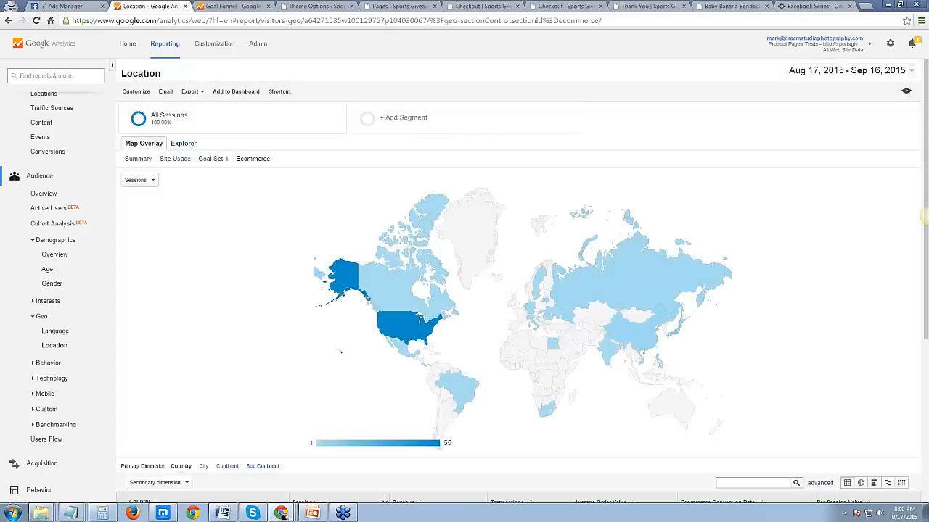
left_click(401, 330)
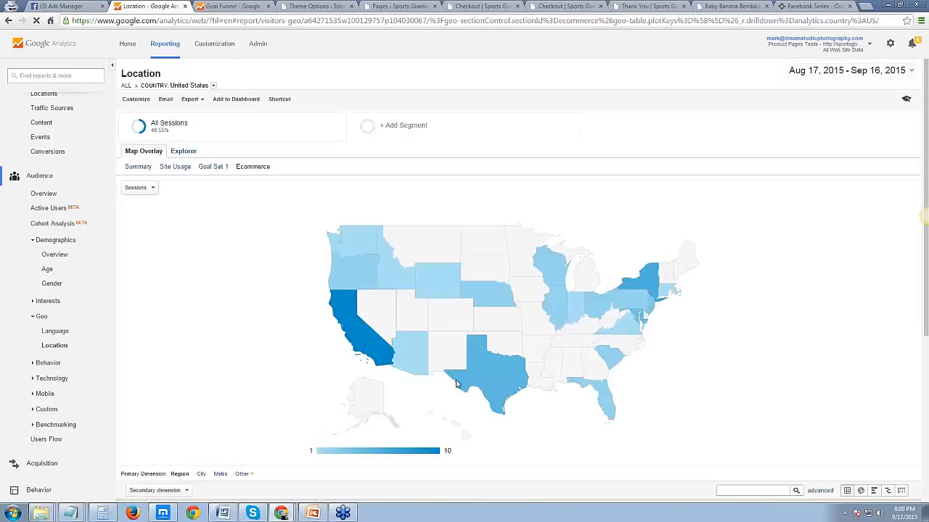
- View the Acquisition Overview report, including its channel table, and expand the list of All Traffic reports
mouse_move(356, 356)
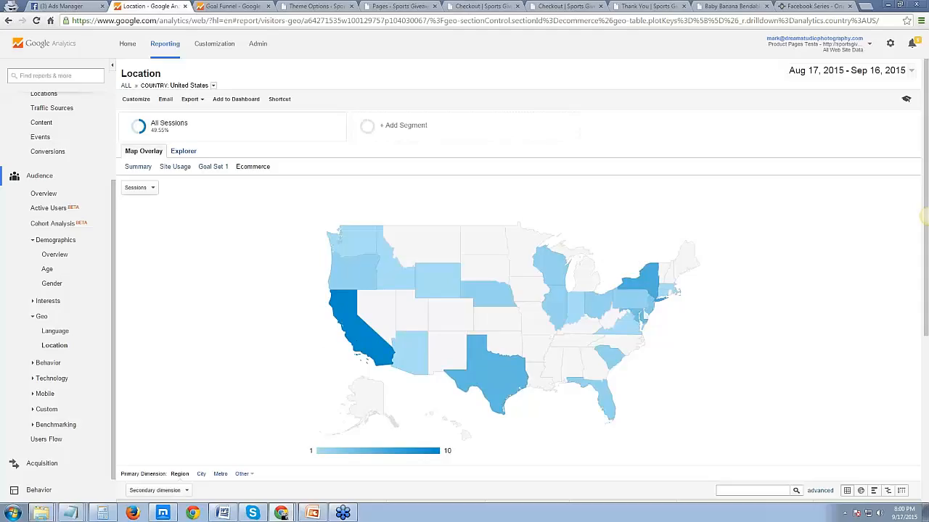
scroll(58, 311, "down", 1)
left_click(41, 433)
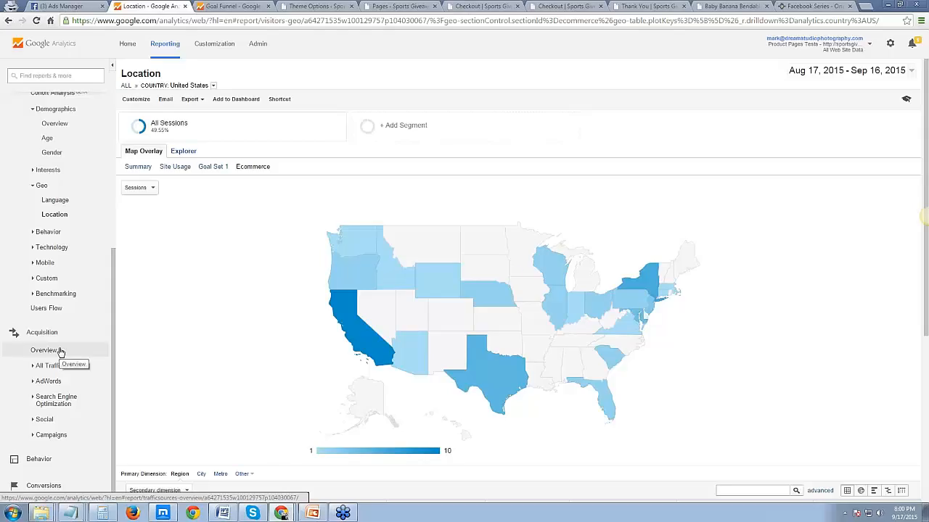
left_click(60, 352)
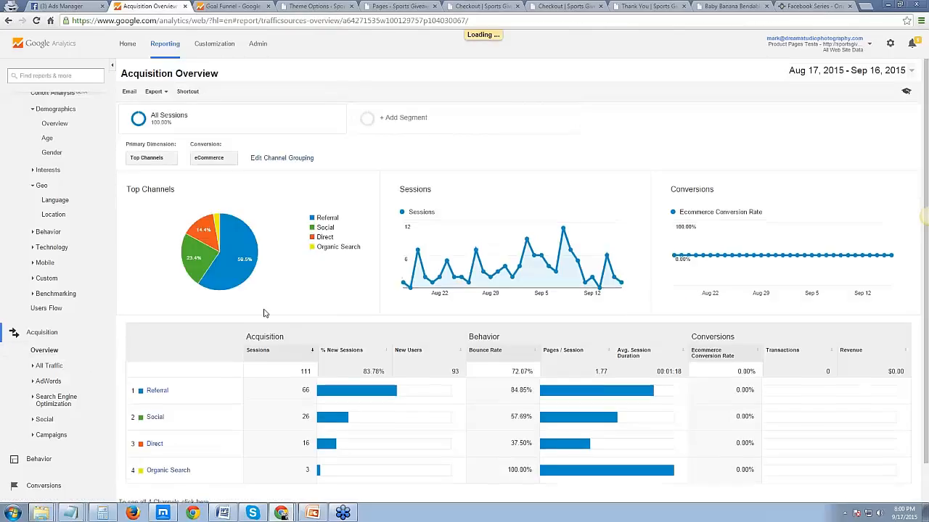
scroll(280, 317, "down", 1)
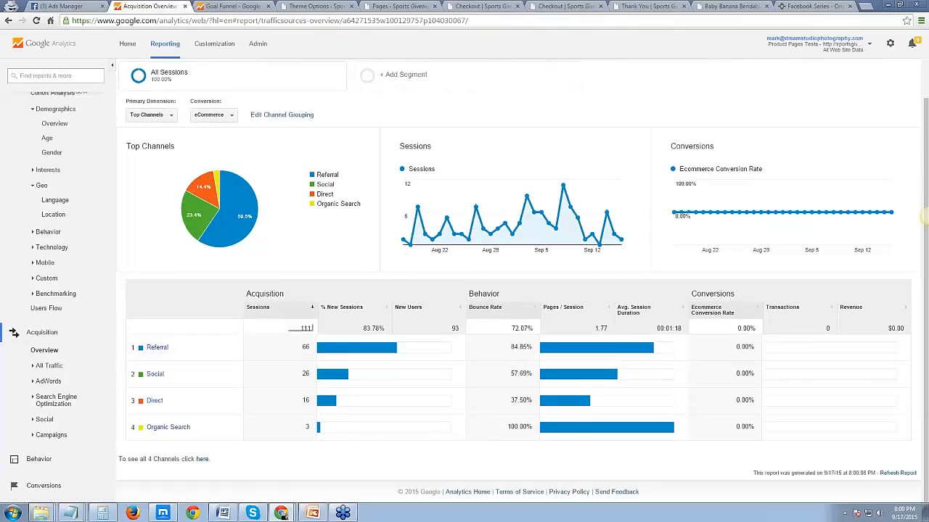
left_click(54, 366)
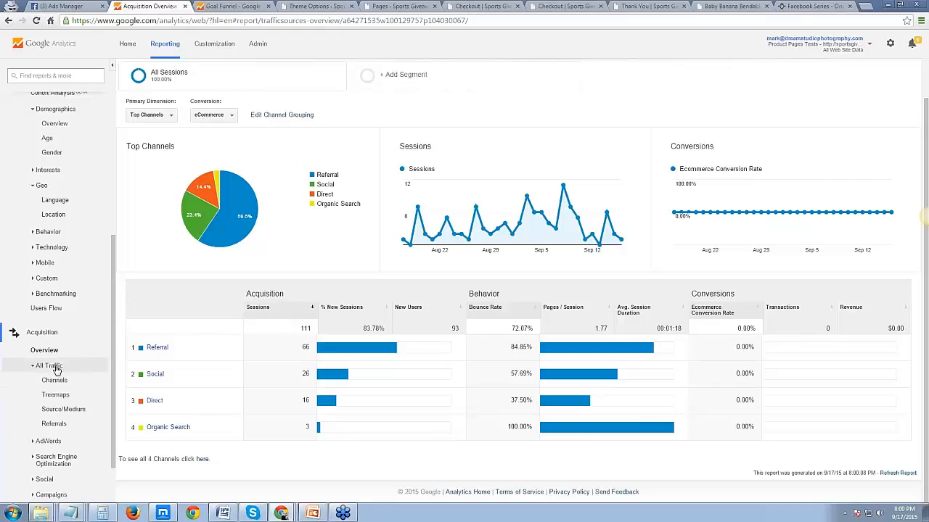
- View the Behavior Flow report and expand the Conversions section to list its reports
scroll(57, 370, "down", 5)
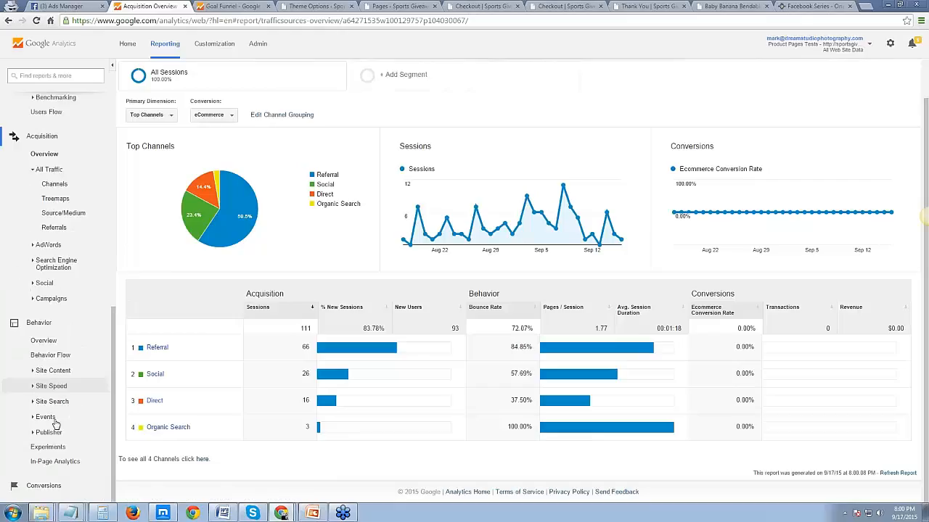
left_click(69, 356)
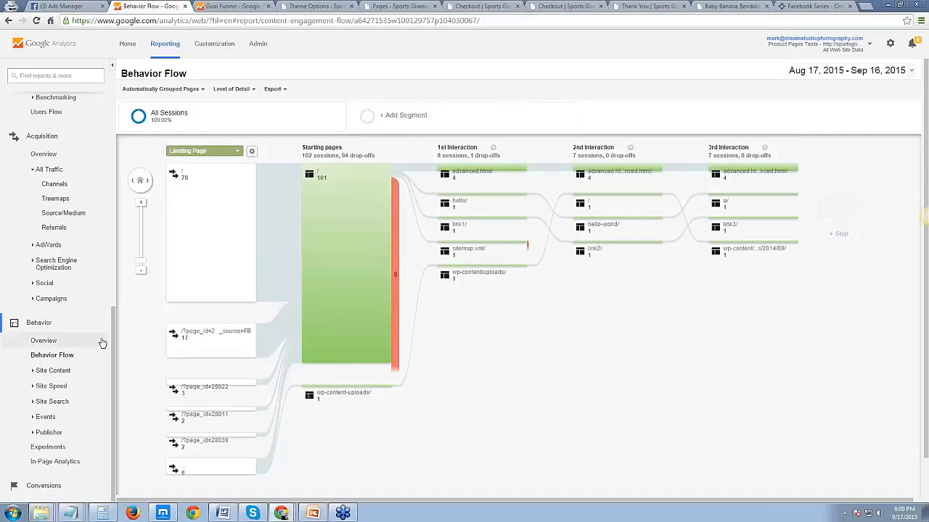
left_click(48, 489)
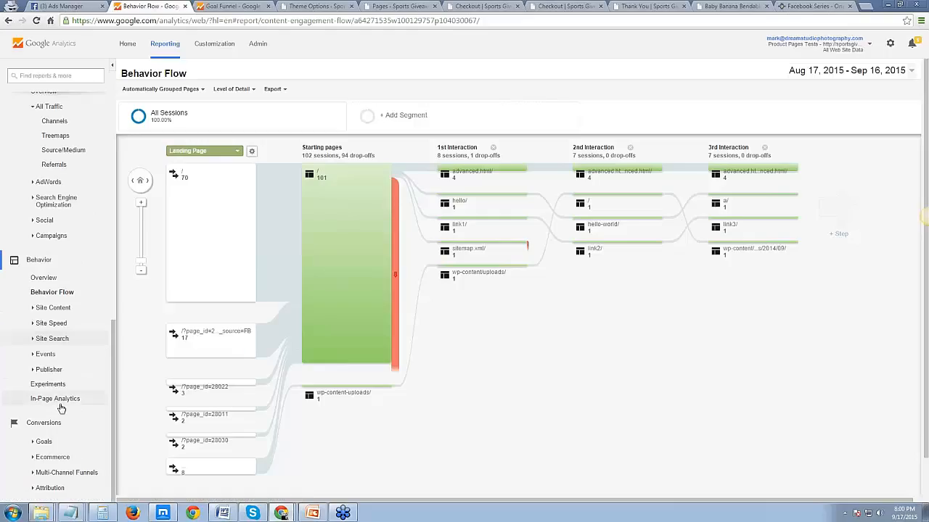